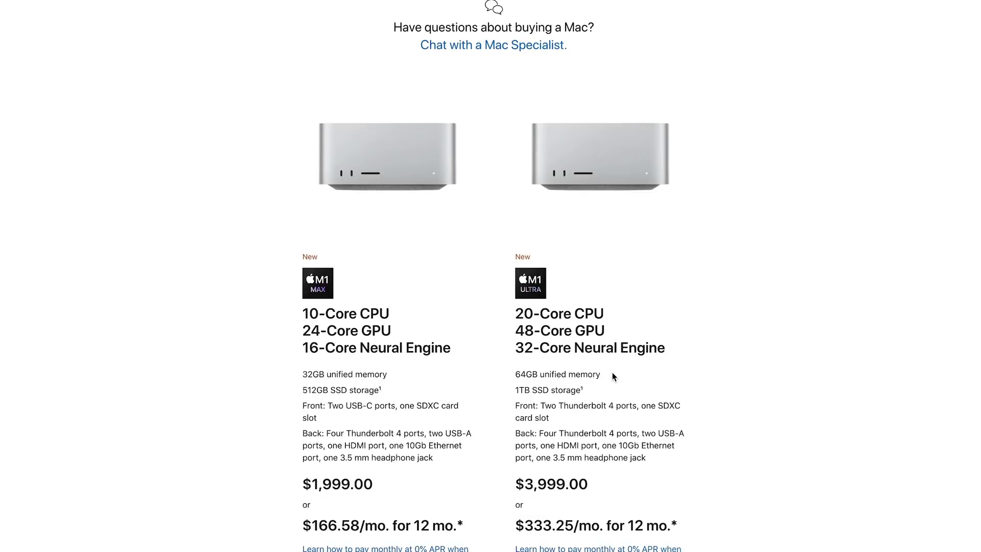
Configure the M1 Ultra Mac Studio with the 64-core GPU and 4TB SSD, totalling $5,999
left_click(612, 535)
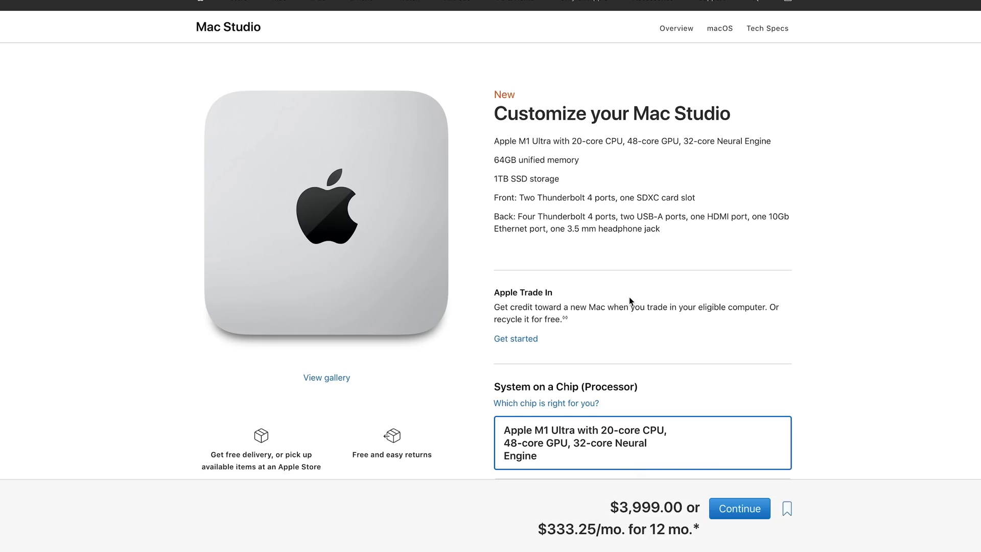
scroll(629, 299, "down", 3)
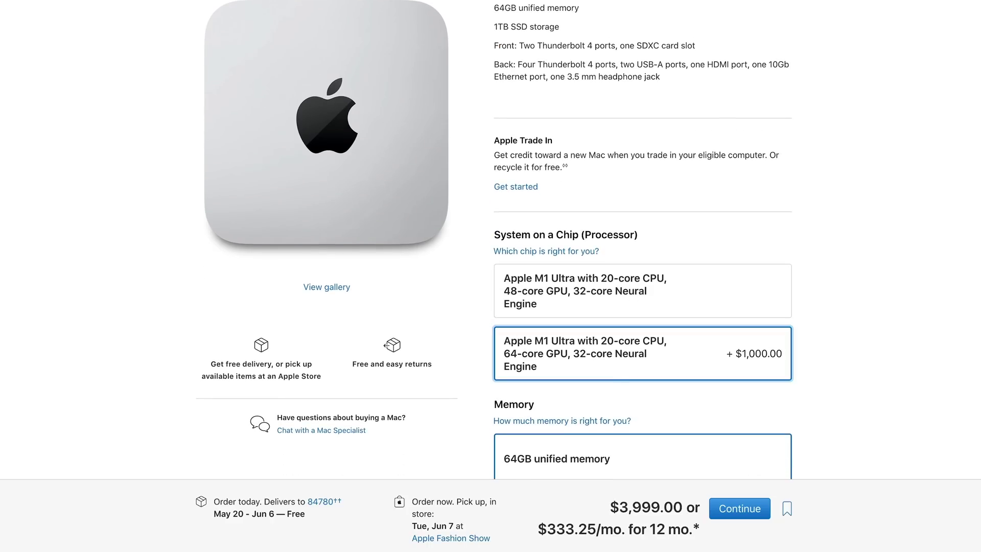
scroll(626, 356, "down", 5)
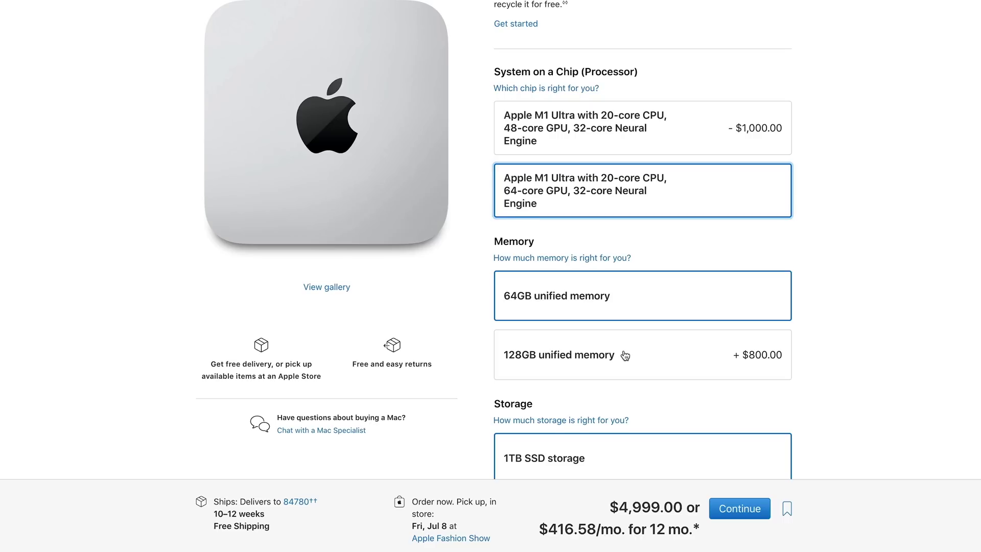
scroll(625, 356, "down", 2)
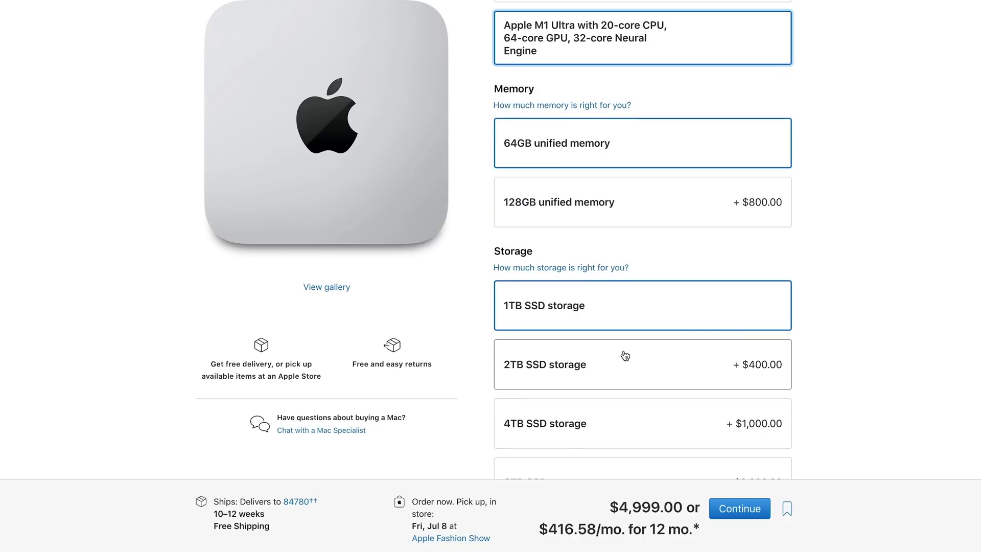
left_click(618, 383)
scroll(836, 181, "up", 10)
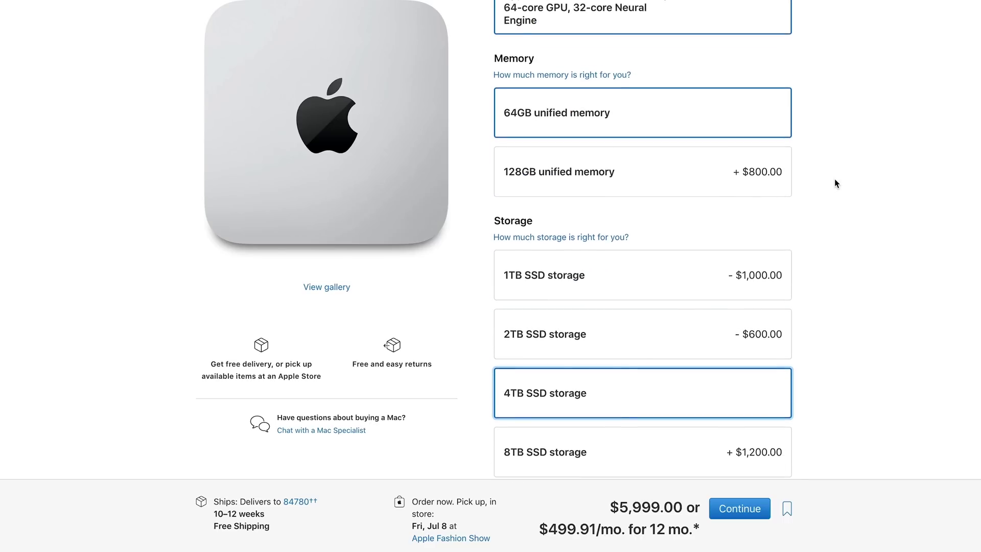
left_click_drag(563, 69, 613, 67)
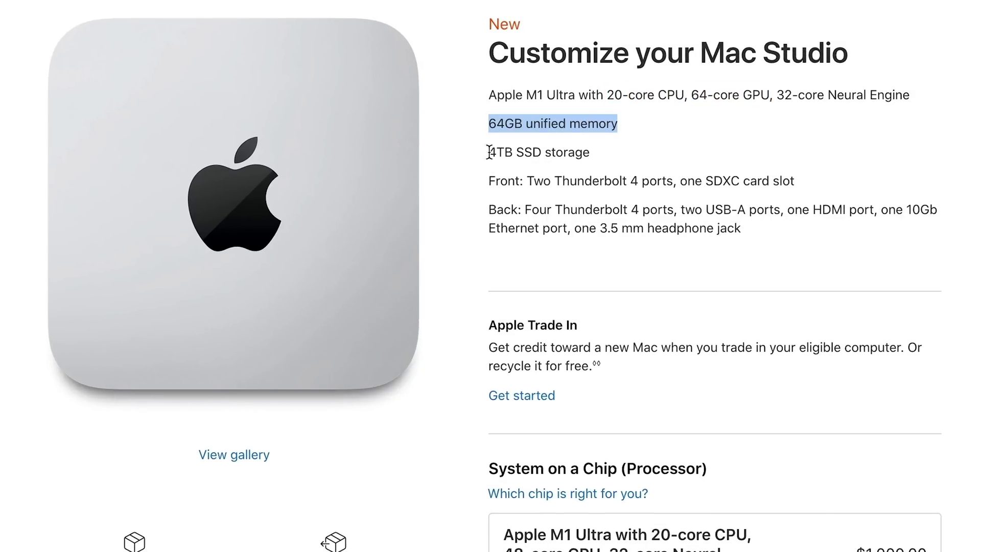
left_click_drag(665, 484, 760, 480)
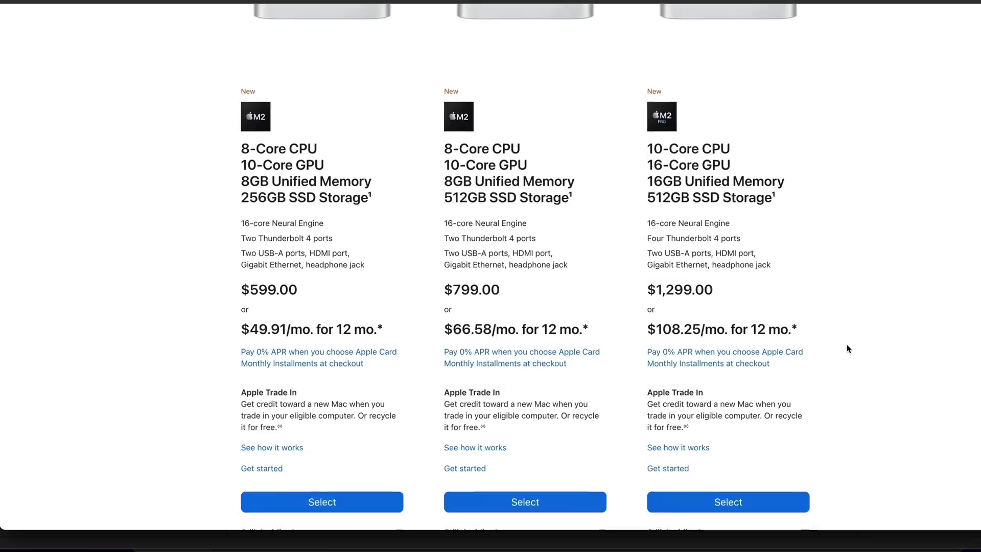
Customize the $1,299 M2 Pro Mac mini and review its 1TB storage option
left_click(741, 375)
scroll(942, 326, "down", 5)
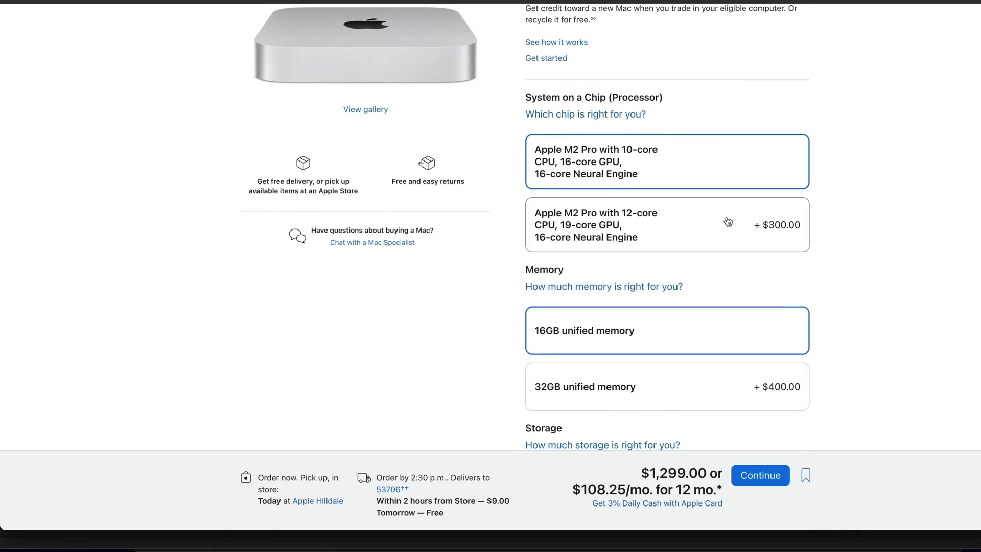
scroll(857, 300, "down", 5)
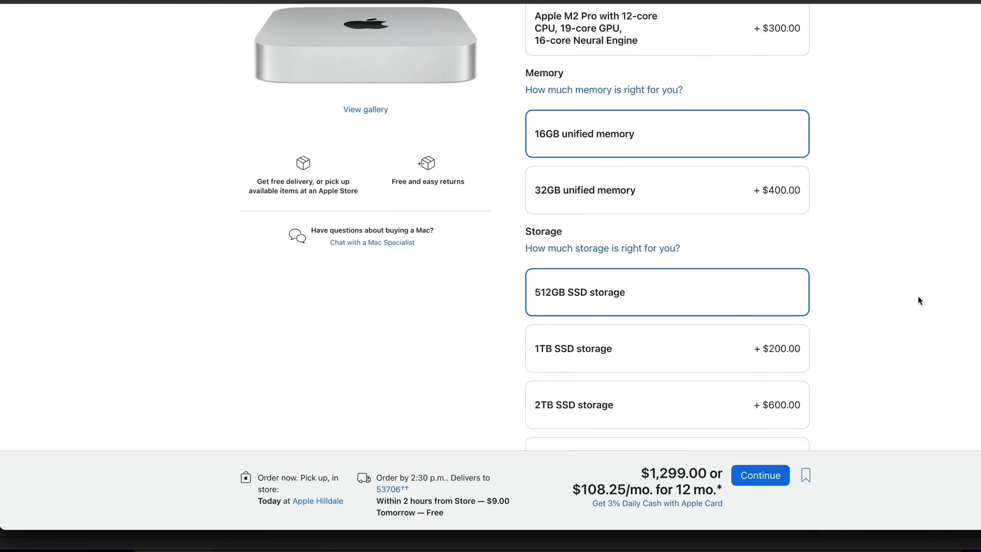
scroll(581, 174, "down", 4)
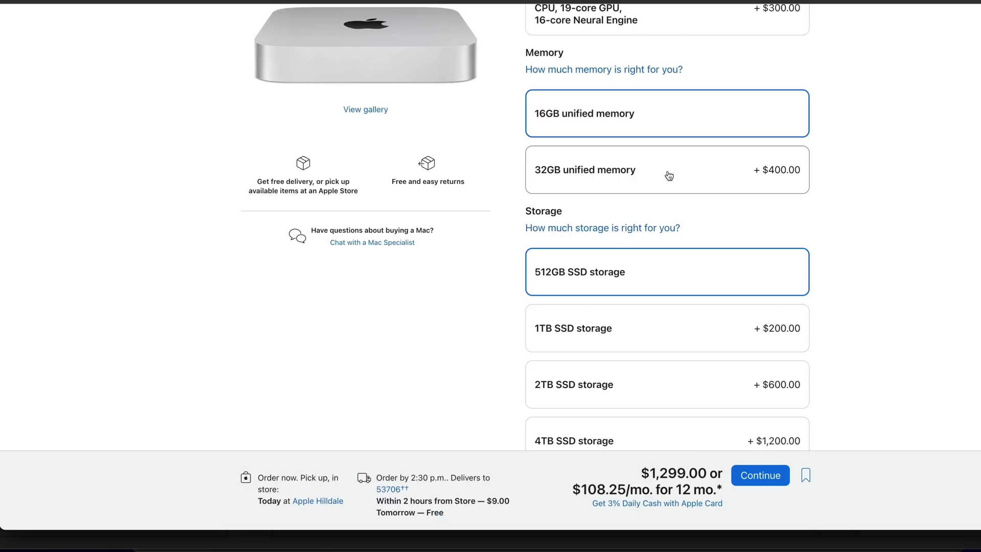
scroll(856, 300, "up", 5)
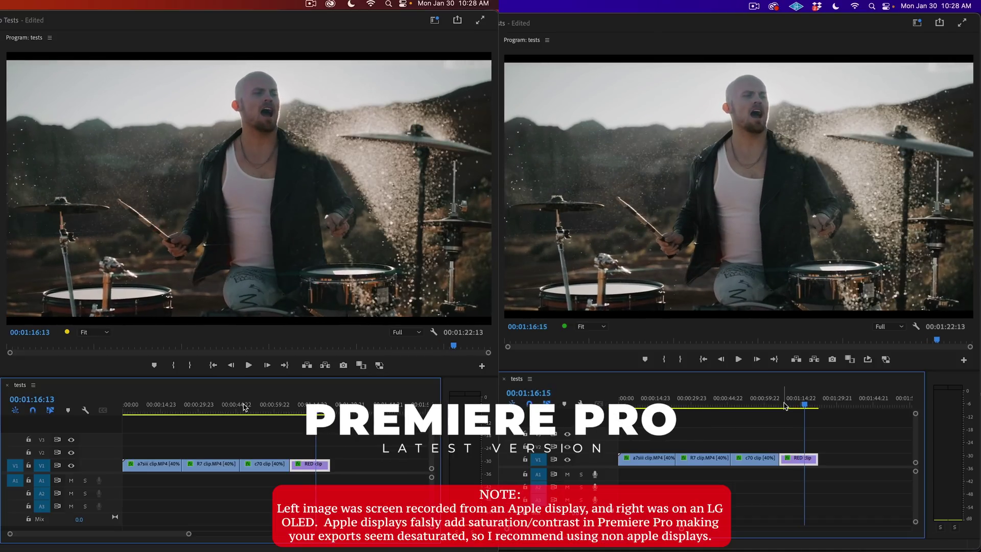
Switch the left Program monitor's playback resolution from Full to 1/2
left_click(405, 338)
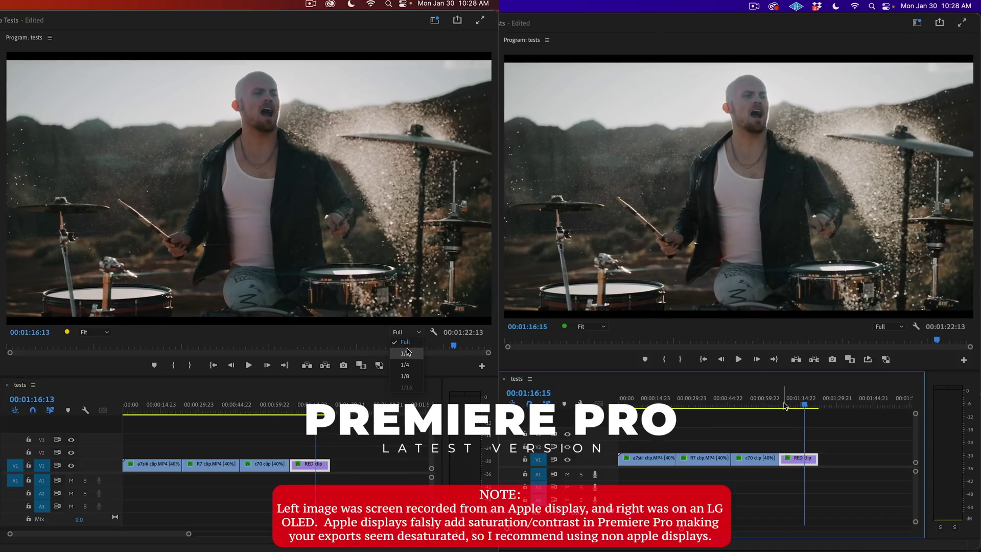
left_click(409, 353)
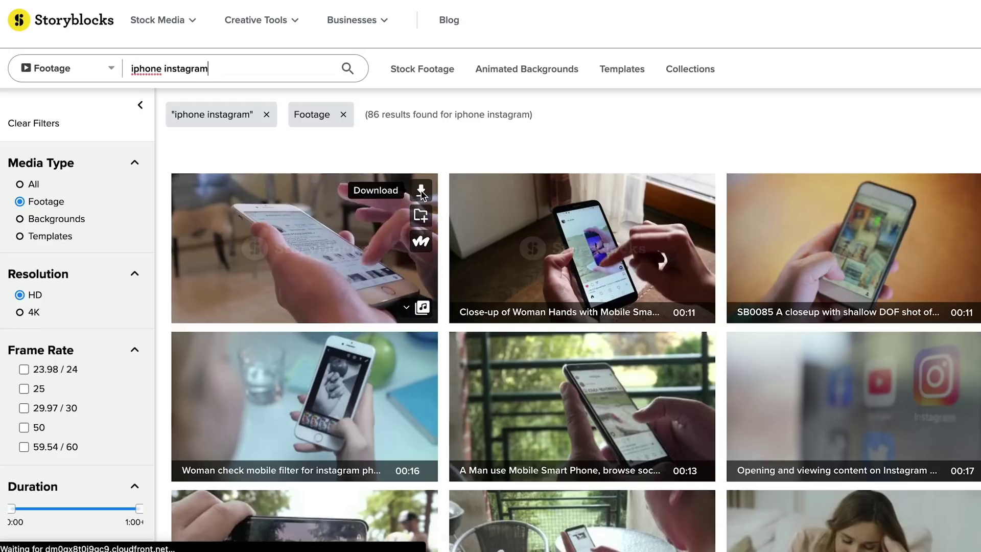
Open the first result's detail page and scroll through it
left_click(421, 191)
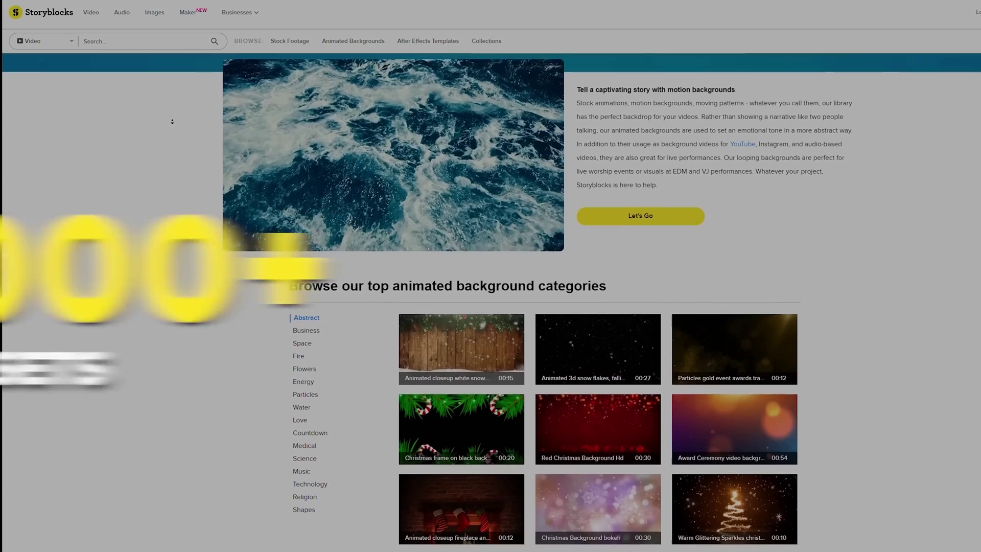
scroll(173, 122, "down", 2)
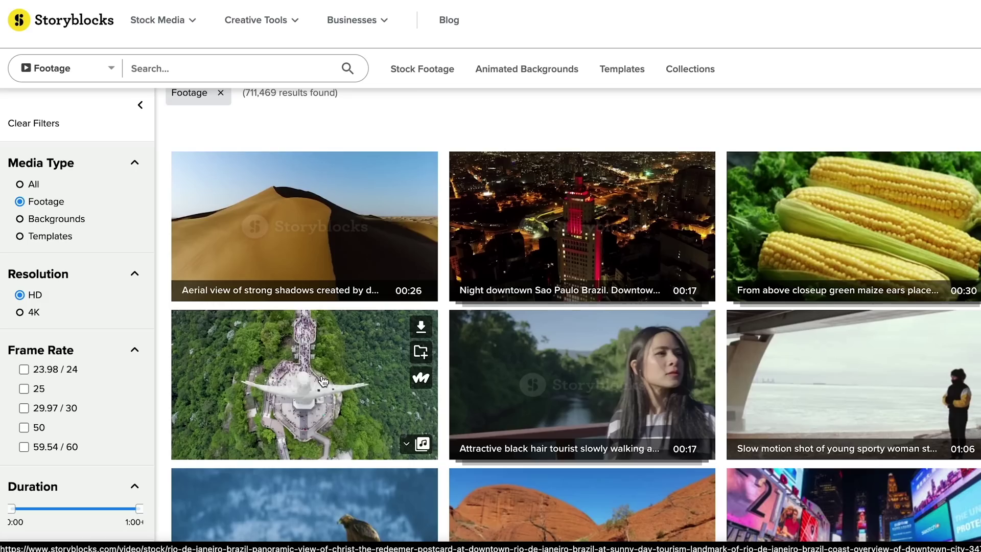
scroll(324, 378, "down", 3)
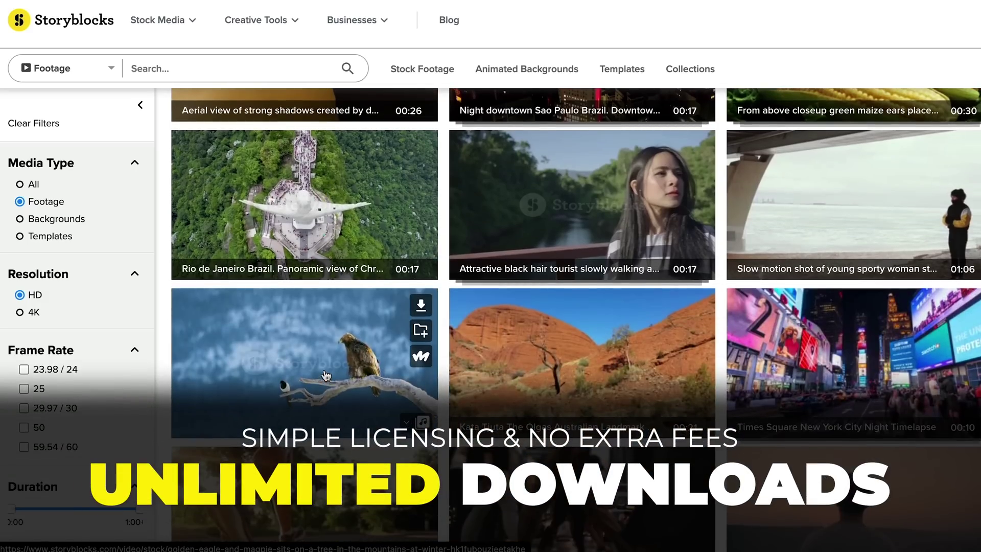
Search for 'praying' and download the Woman praying with hands joined clip
mouse_move(828, 356)
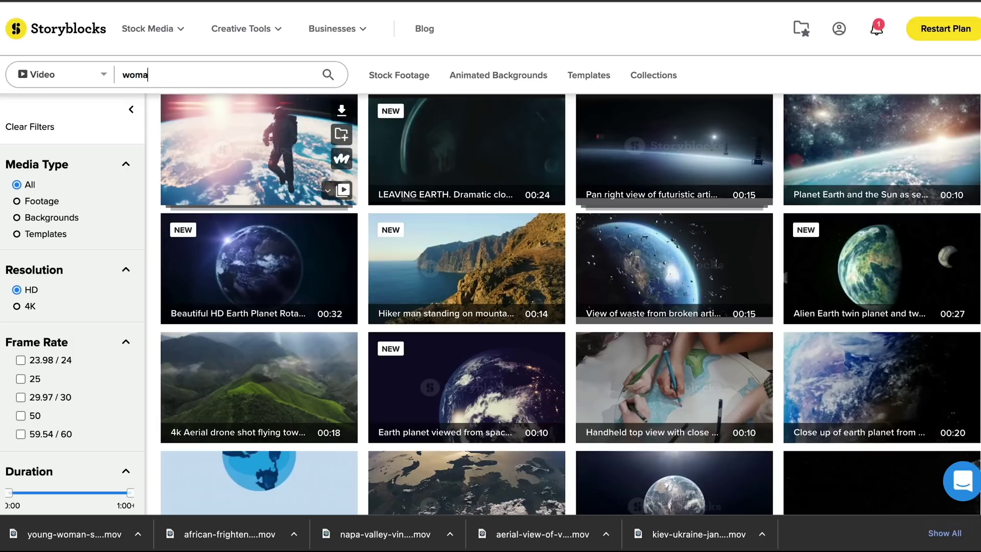
type("praying")
key("Return")
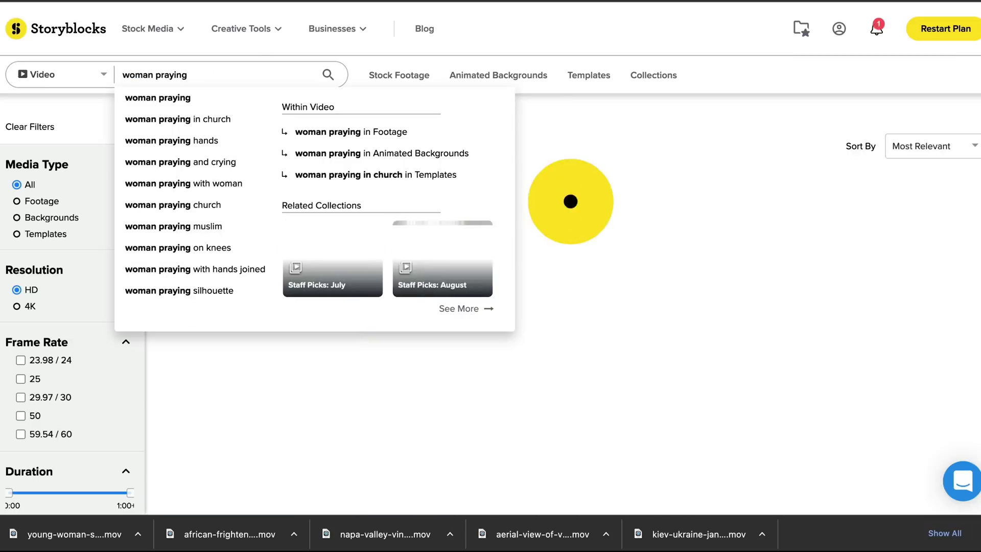
left_click(251, 313)
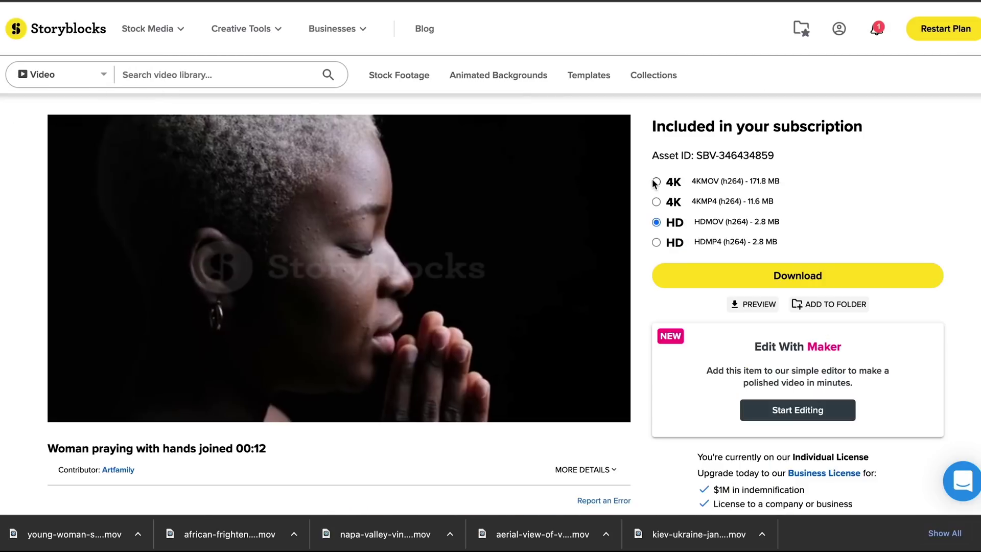
left_click(722, 271)
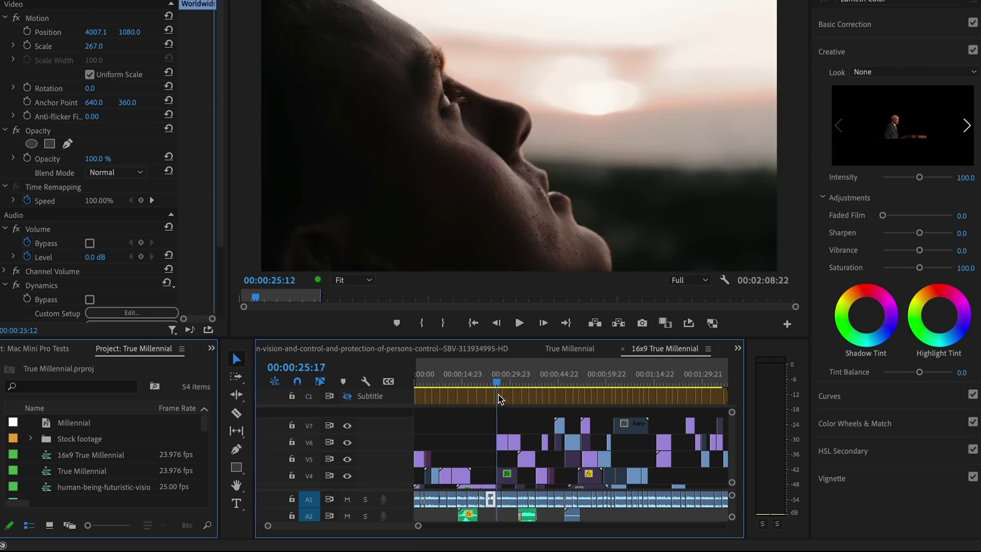
Scrub the preview to about 36 seconds and browse down to Top Stock Footage Categories
left_click_drag(500, 406, 548, 407)
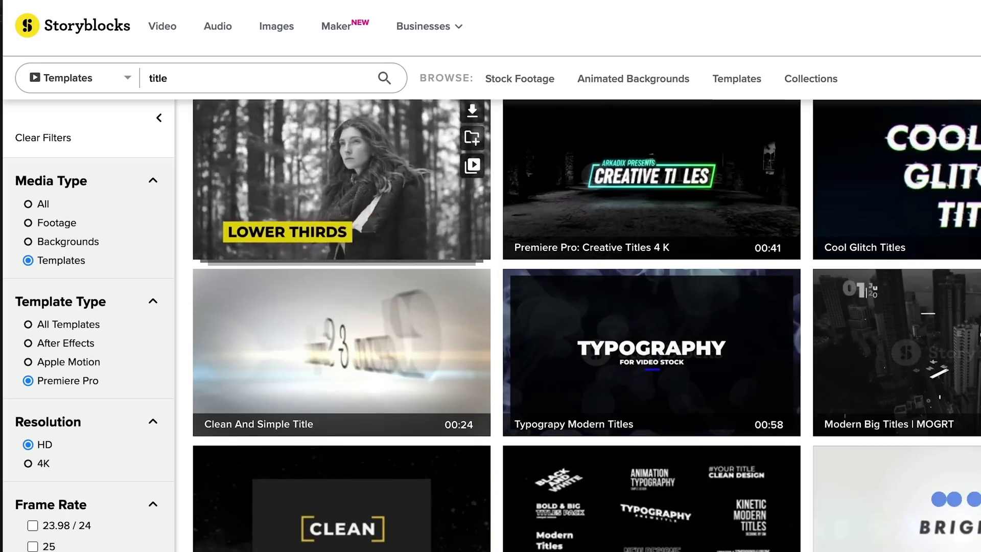
scroll(341, 173, "down", 1)
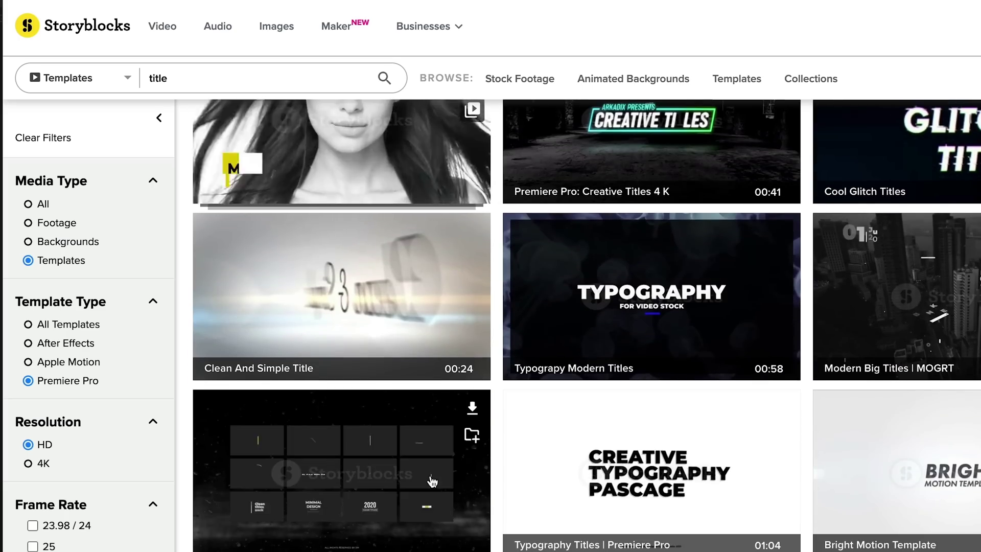
scroll(432, 480, "down", 6)
scroll(652, 511, "up", 9)
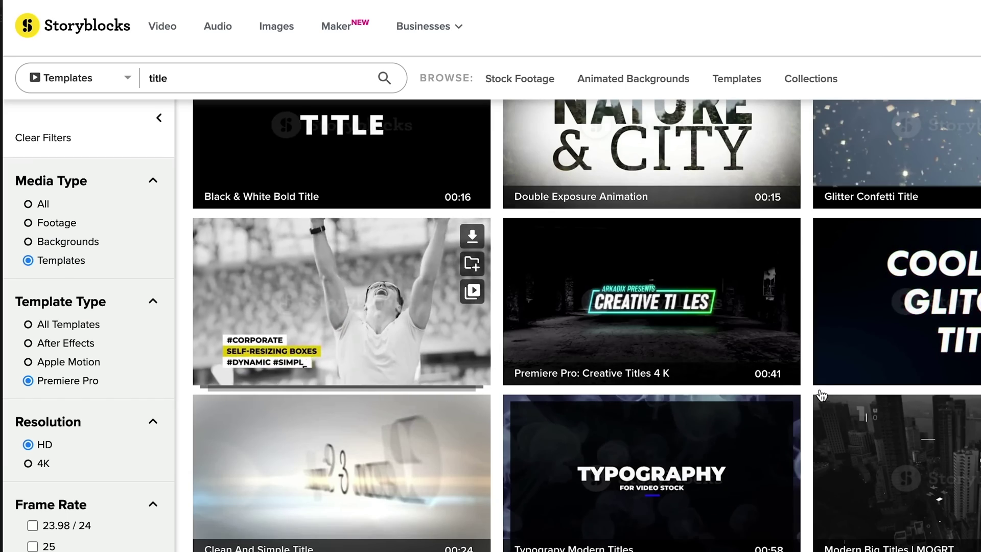
scroll(376, 439, "up", 6)
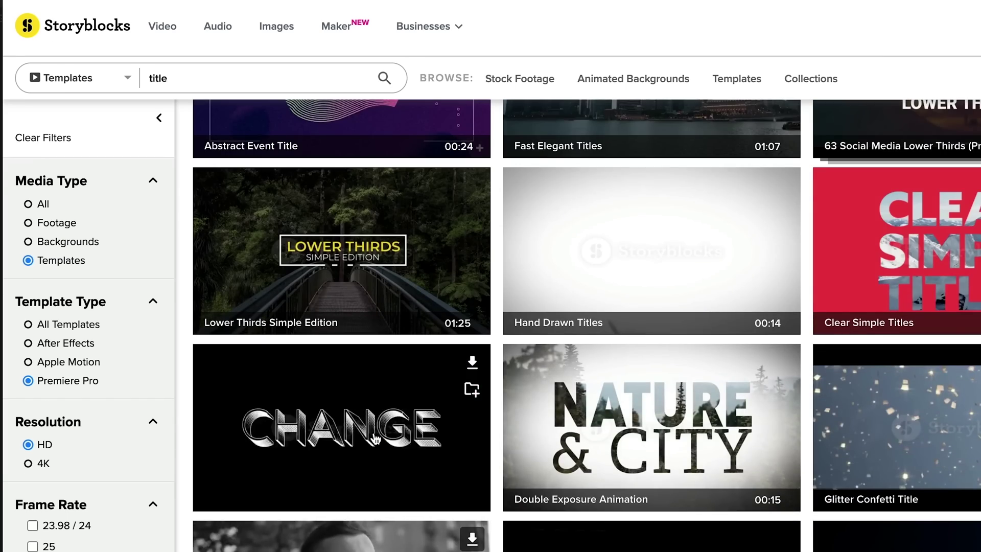
scroll(620, 369, "up", 5)
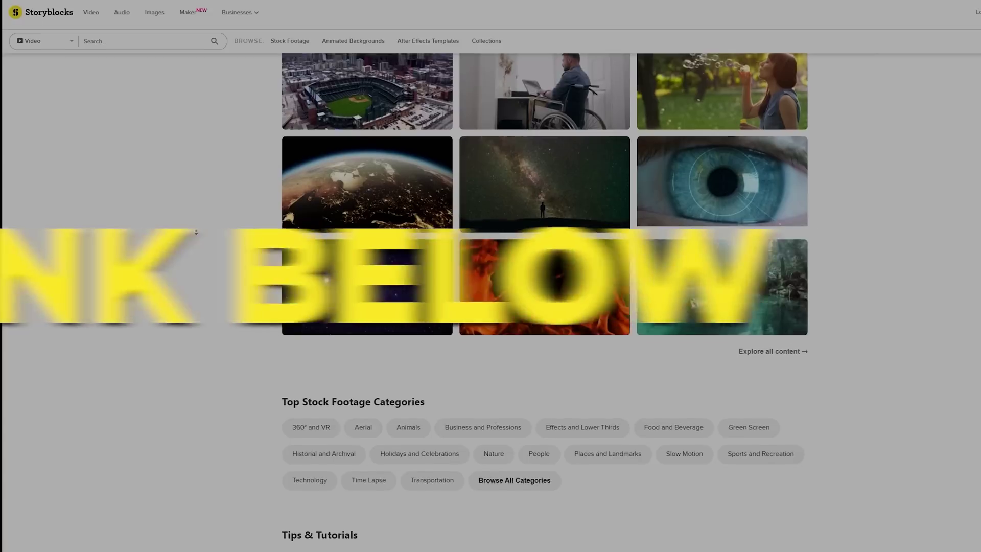
scroll(196, 232, "down", 2)
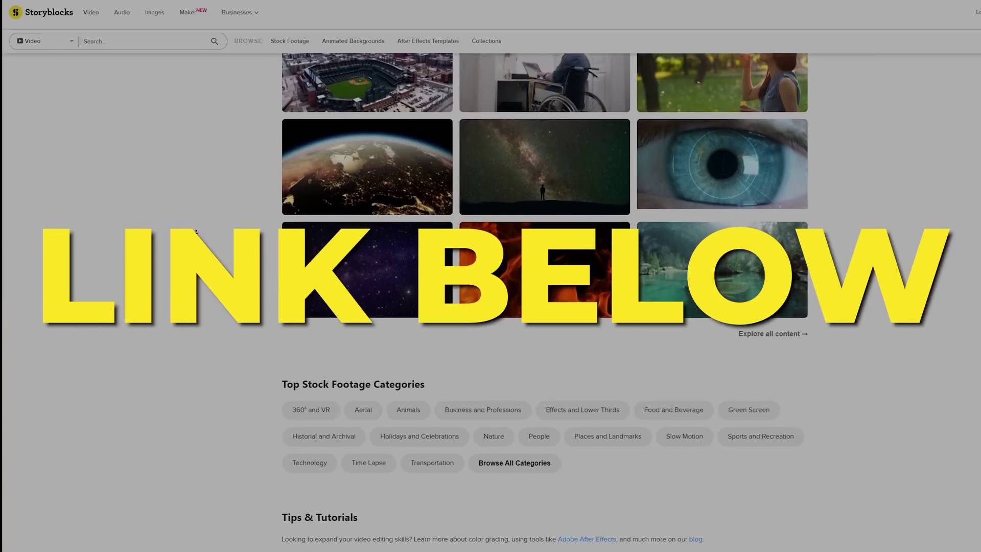
scroll(196, 232, "down", 2)
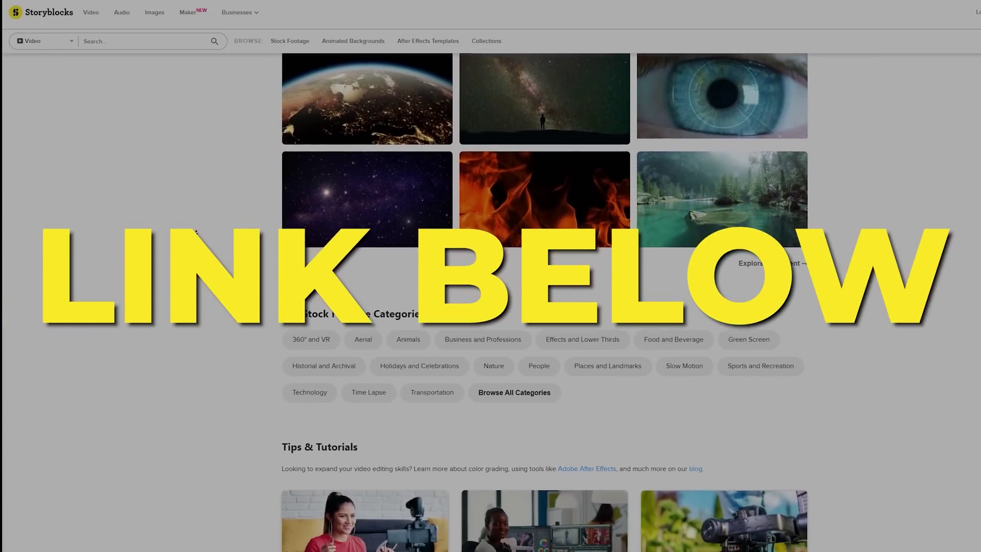
scroll(196, 233, "down", 2)
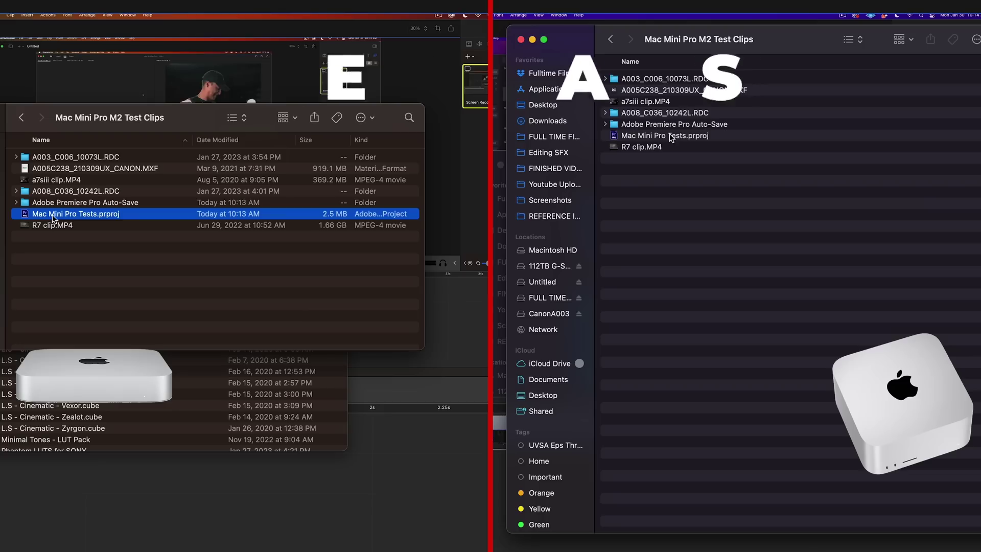
Open Mac Mini Pro Tests.prproj from the Mac Mini Pro M2 Test Clips folder
left_click(671, 137)
double_click(670, 136)
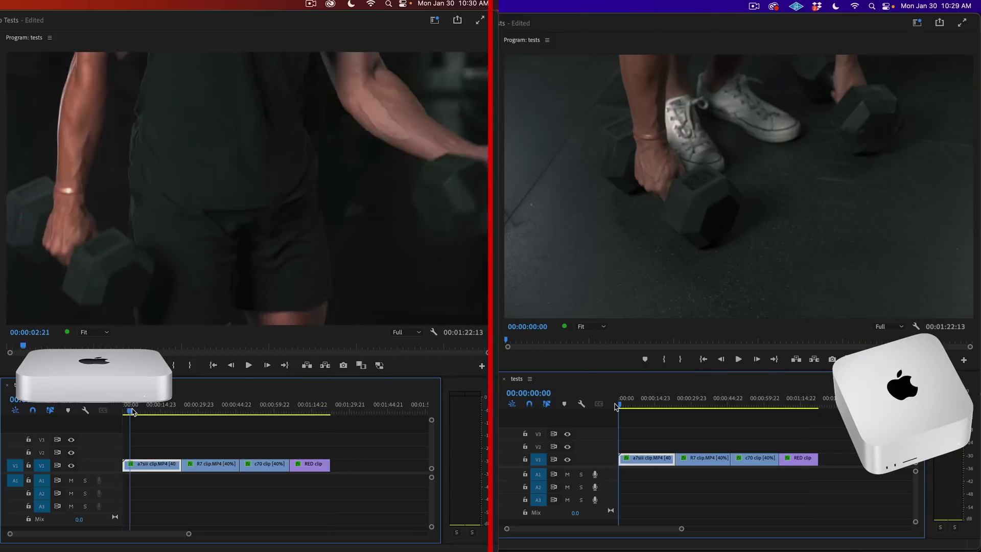
Scrub the playhead forward through the a7siii, R7, C70 and RED clips
left_click_drag(131, 412, 197, 412)
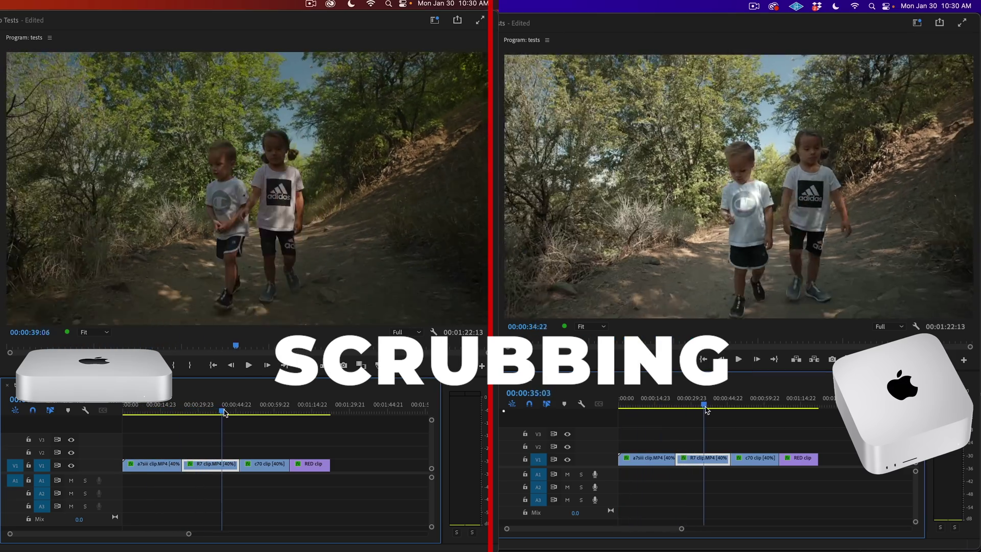
left_click_drag(233, 414, 271, 421)
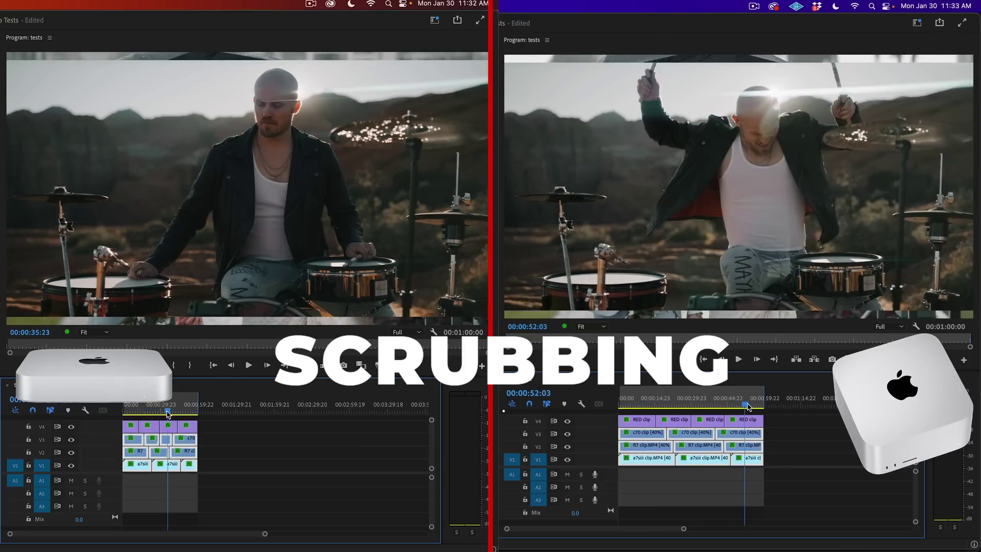
Set Program Monitor playback resolution to 1/2 and scrub through the stacked clips
left_click_drag(168, 412, 125, 413)
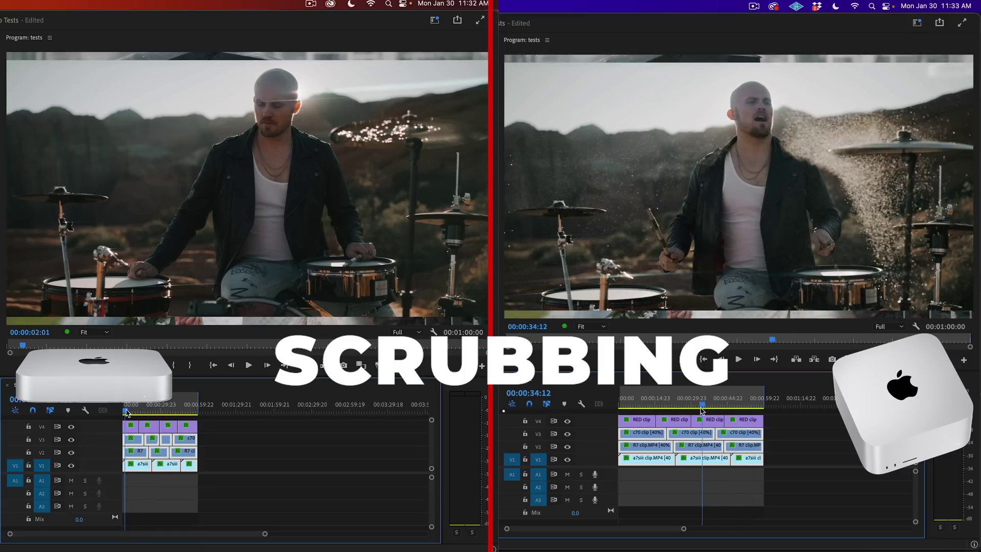
left_click(402, 332)
left_click(403, 353)
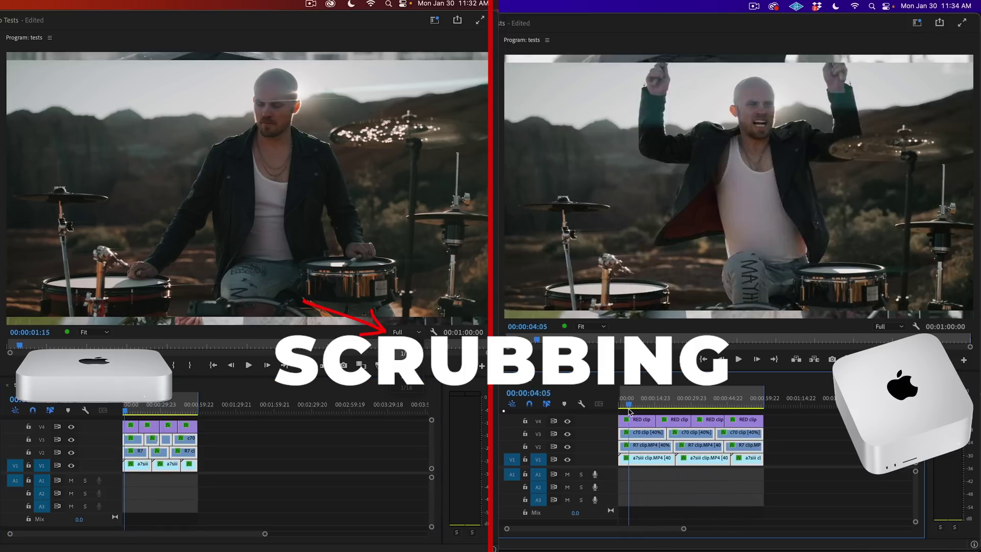
left_click_drag(132, 412, 158, 412)
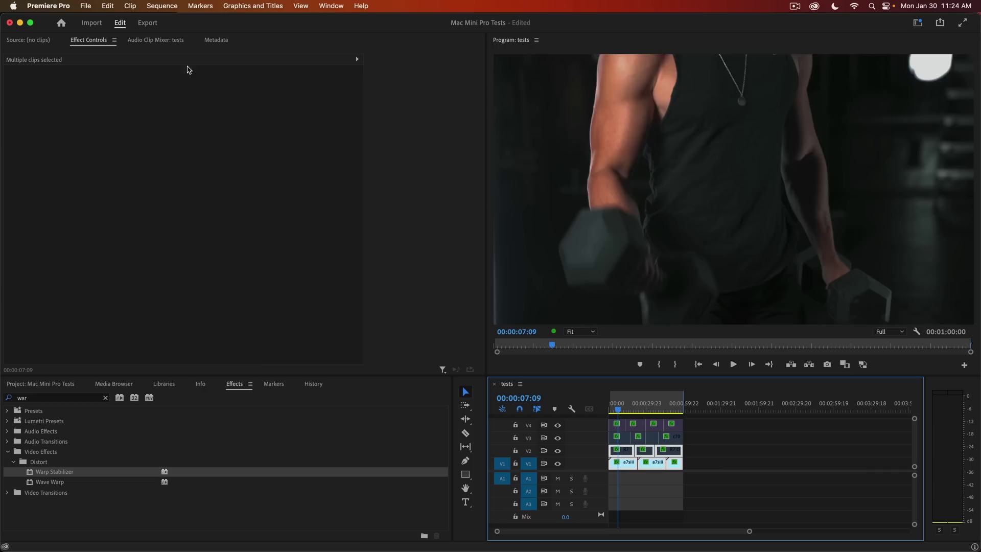
Show the Export page with the High Quality 1080p HD H.264 preset
left_click(148, 23)
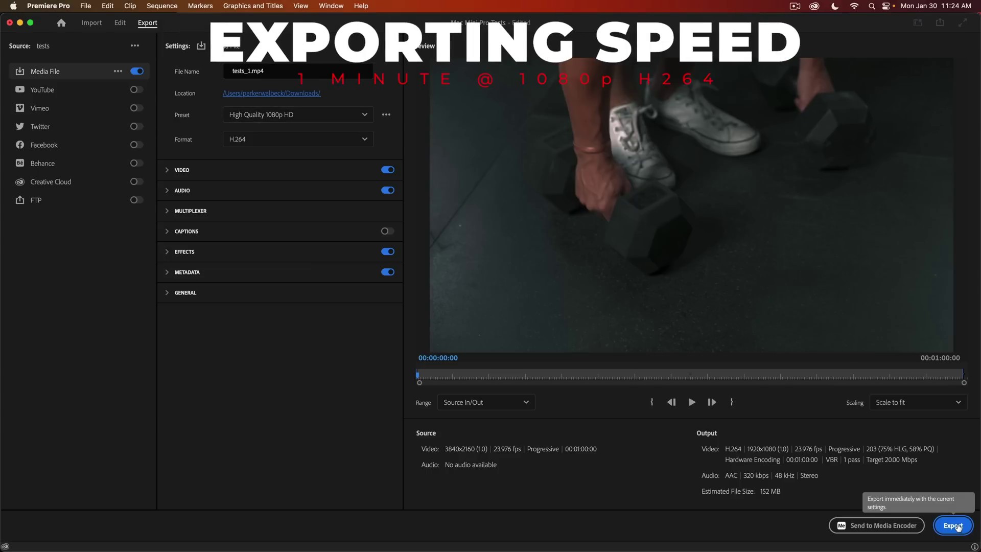
Encode the tests sequence to tests_1.mp4 with the current H.264 settings
left_click(954, 525)
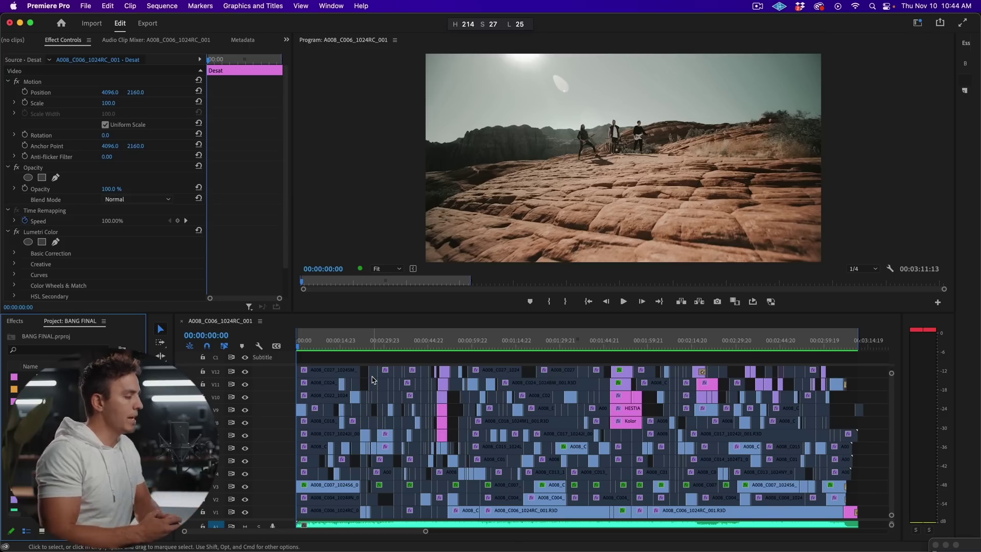
Scroll the BANG FINAL tracks, stop playback near 00:02:32, and scrub to the next shot
scroll(399, 409, "up", 7)
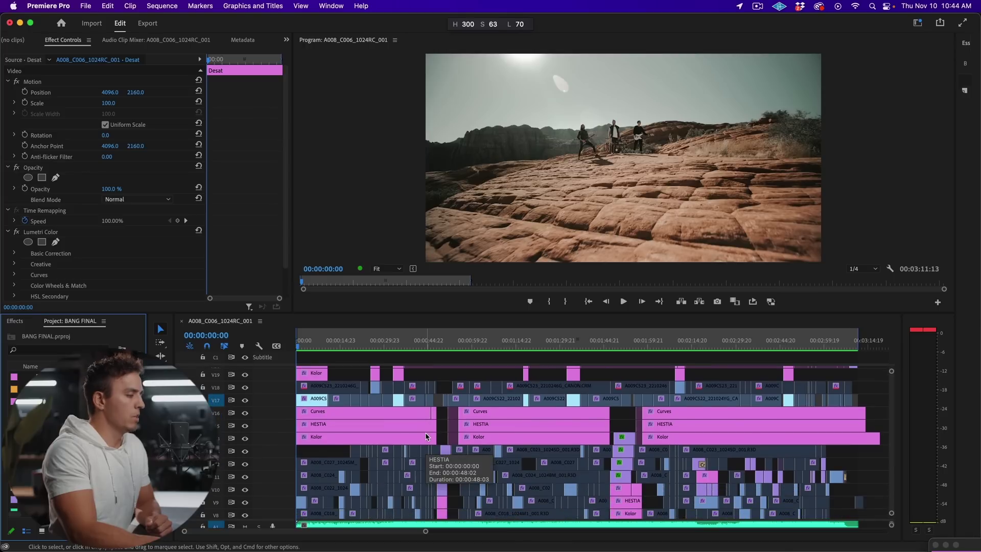
scroll(427, 436, "down", 4)
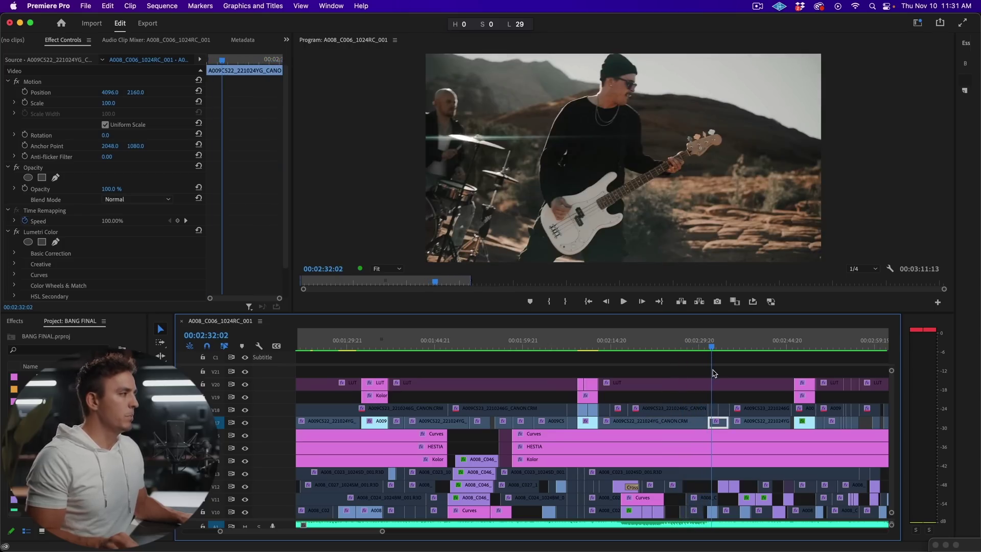
key("space")
scroll(664, 368, "right", 5)
left_click_drag(630, 349, 679, 372)
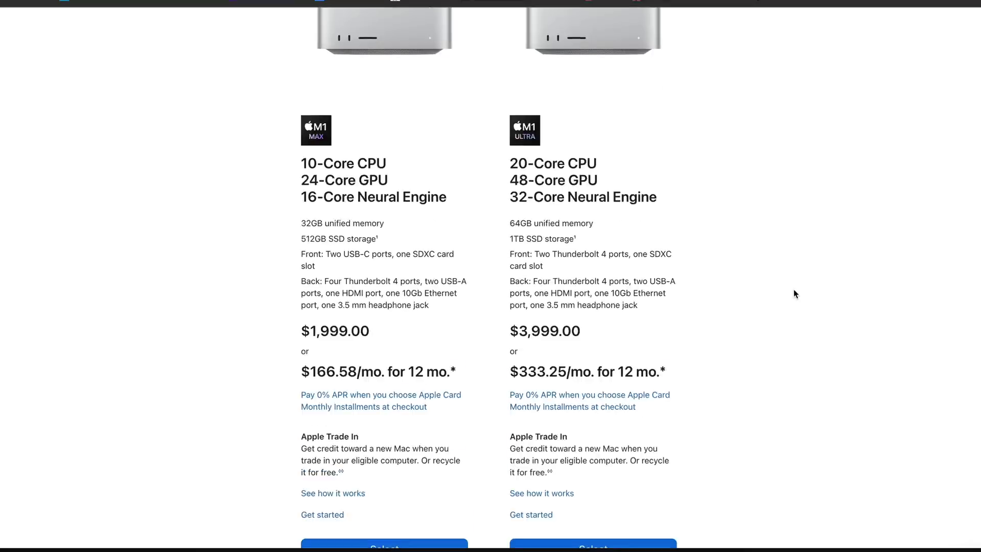
scroll(716, 307, "down", 4)
Configure the $3,999.00 Mac Studio, trying the 64-core GPU then reverting to 48-core
scroll(647, 367, "down", 1)
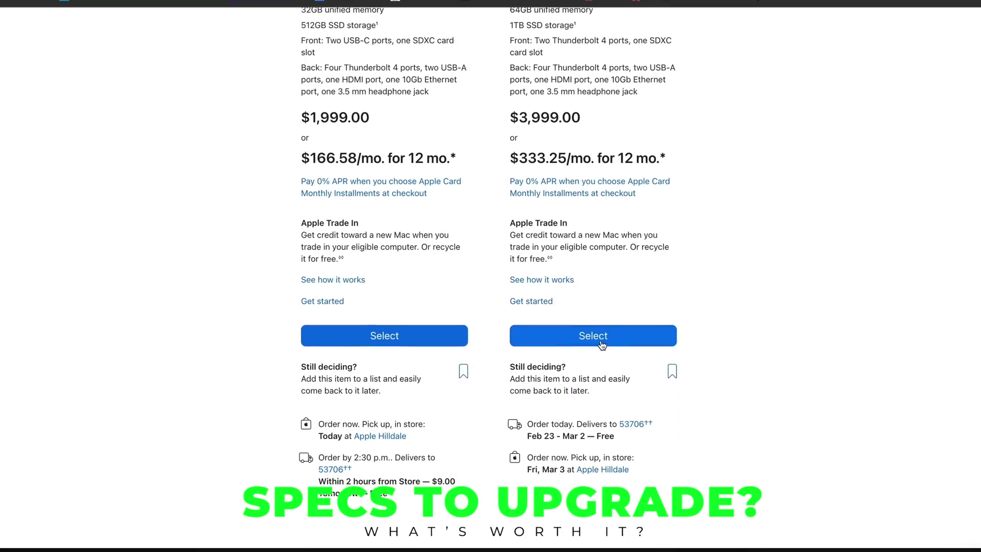
left_click(601, 338)
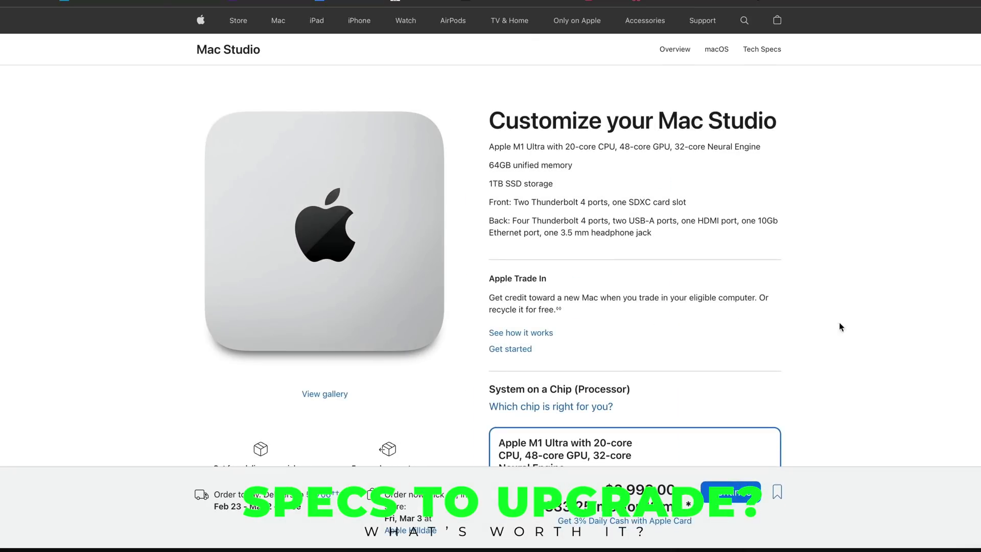
scroll(869, 327, "down", 5)
scroll(880, 327, "down", 1)
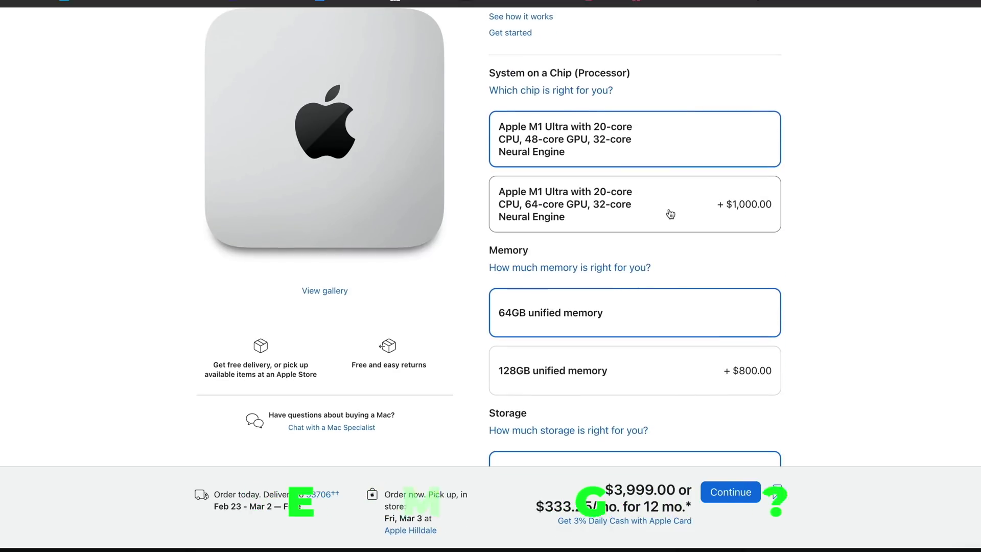
left_click(621, 219)
left_click(621, 149)
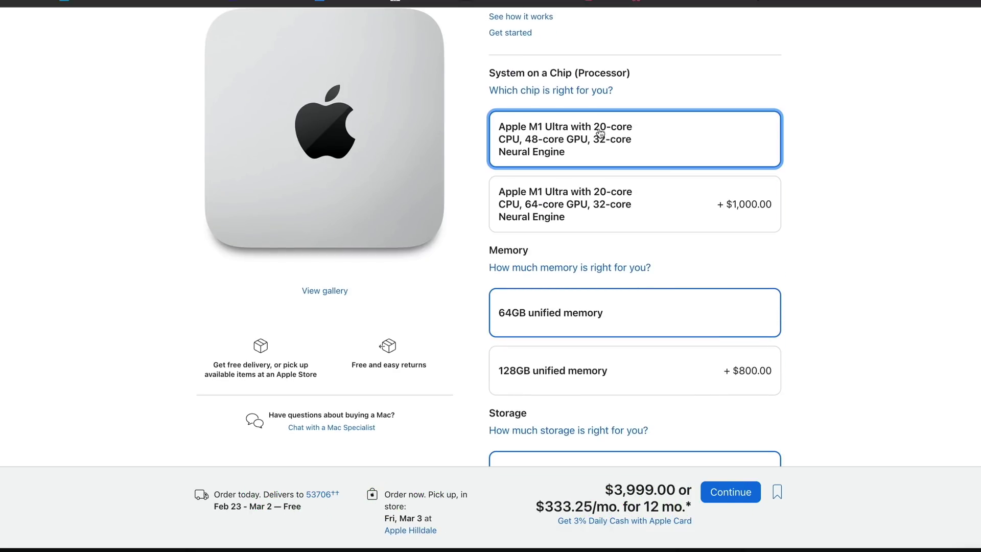
Try 4TB SSD storage, then return to the base 1TB configuration
scroll(865, 336, "down", 5)
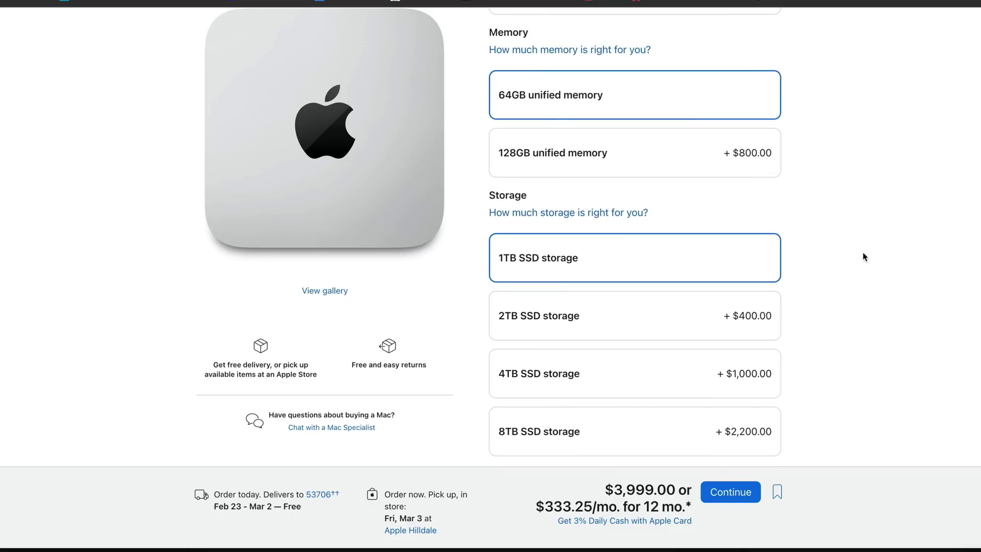
scroll(863, 256, "down", 4)
left_click(595, 193)
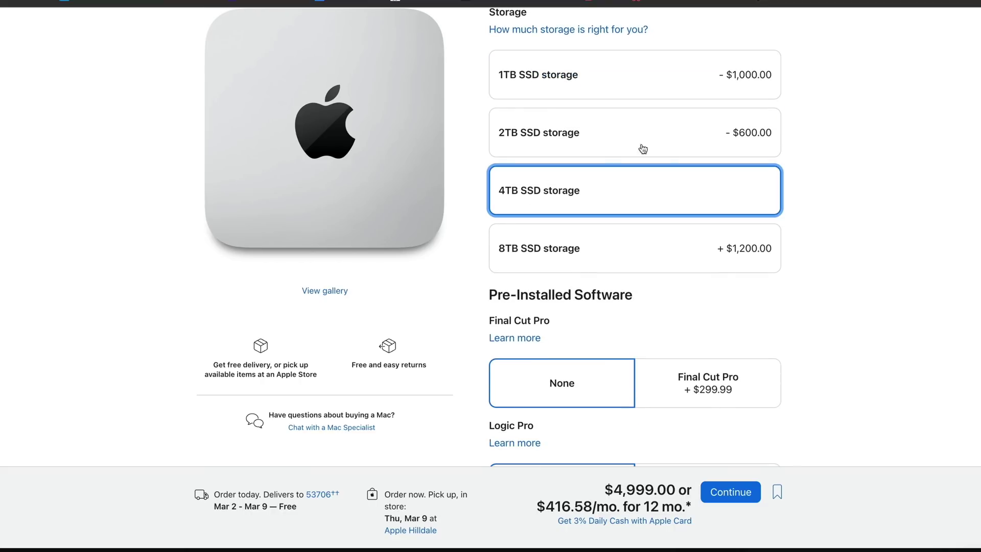
left_click(618, 87)
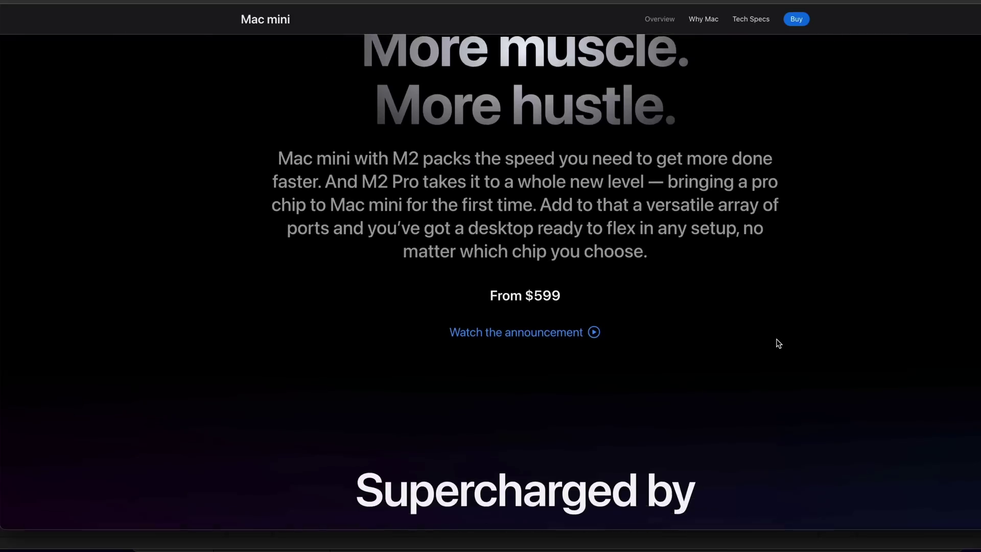
scroll(778, 342, "down", 8)
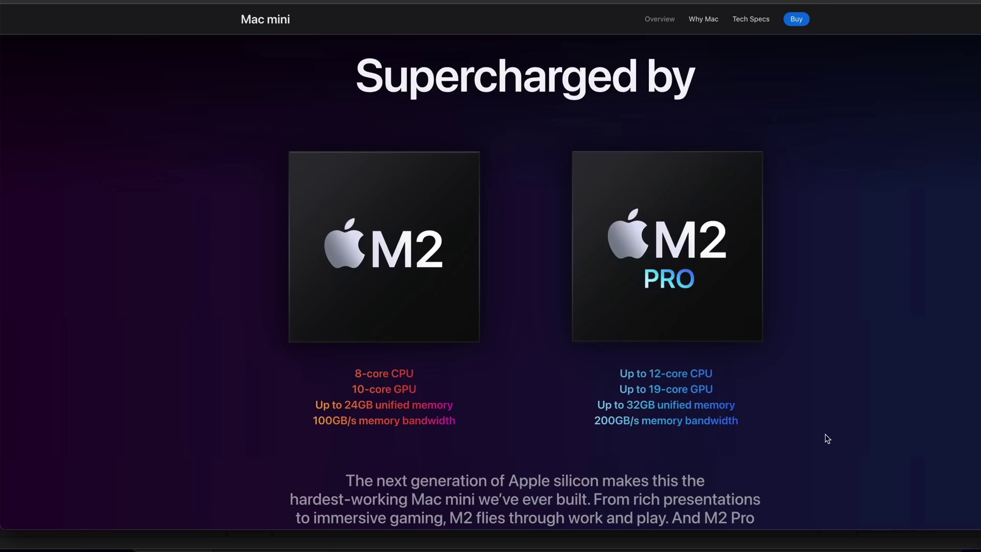
Go to the Mac mini buy page and select the $1,299 M2 Pro model (16GB, 512GB)
scroll(827, 439, "up", 10)
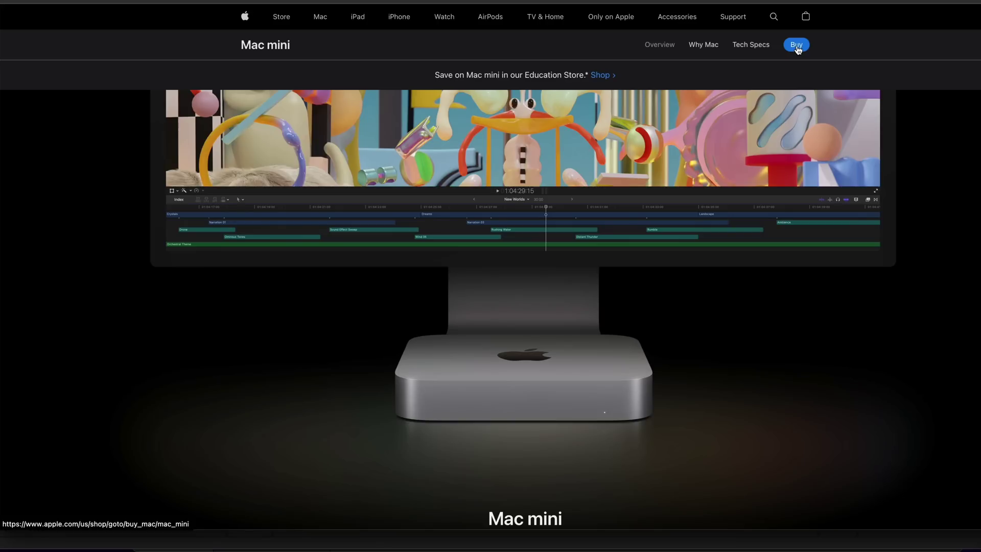
left_click(797, 46)
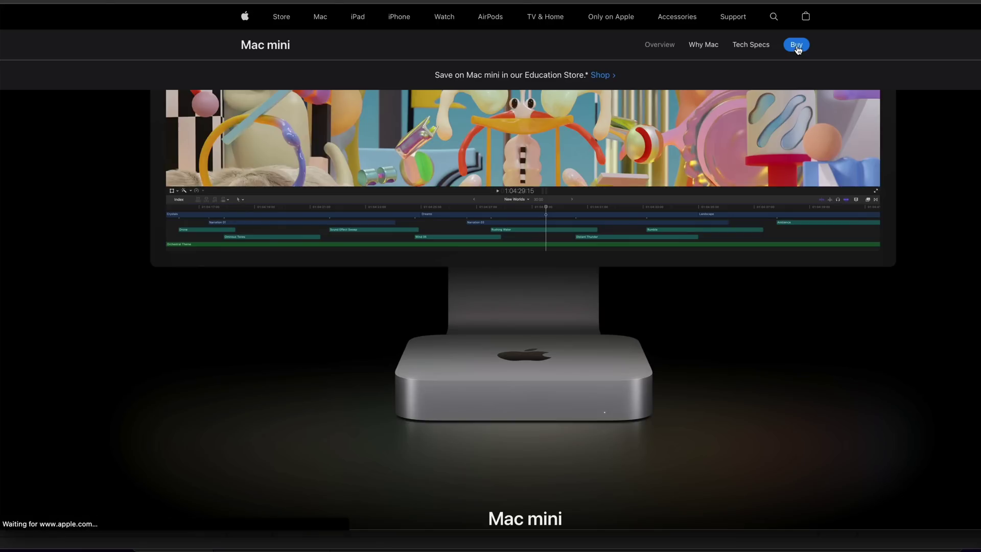
scroll(878, 239, "down", 5)
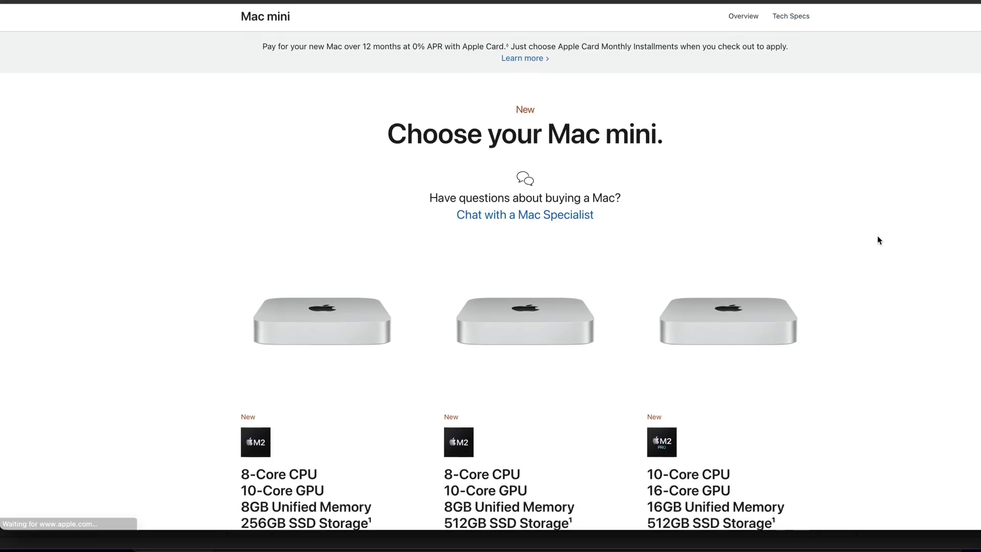
scroll(877, 236, "down", 2)
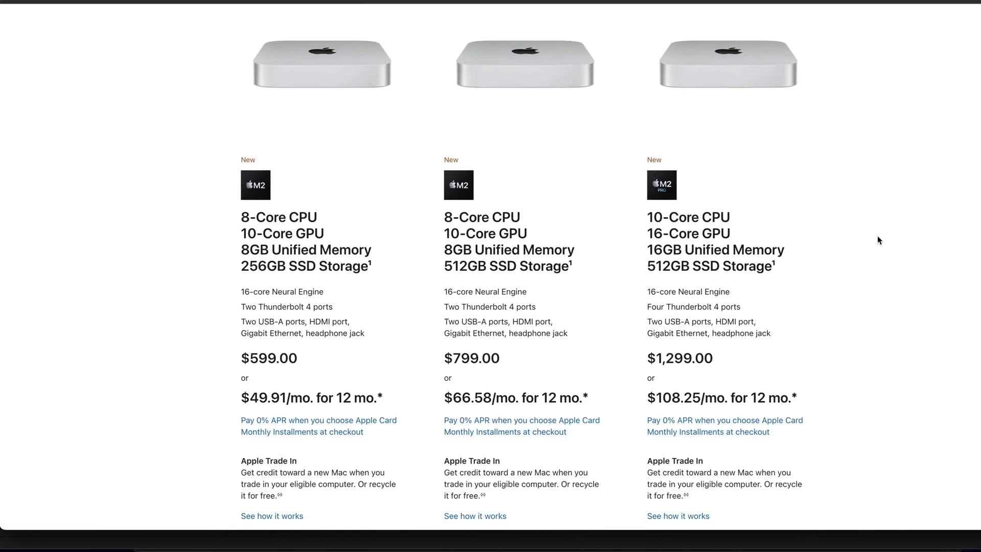
scroll(878, 237, "down", 2)
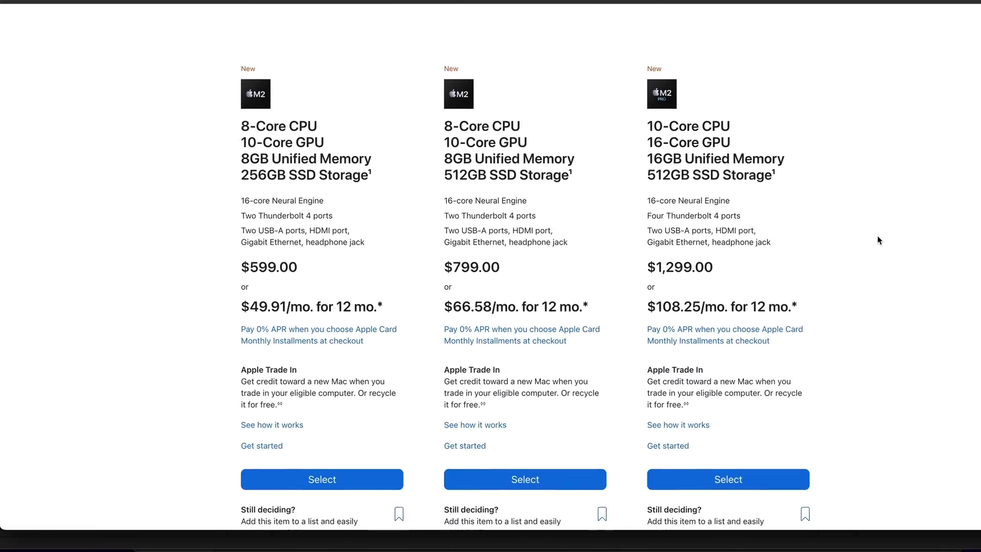
scroll(878, 236, "up", 3)
scroll(878, 237, "down", 2)
scroll(878, 238, "up", 1)
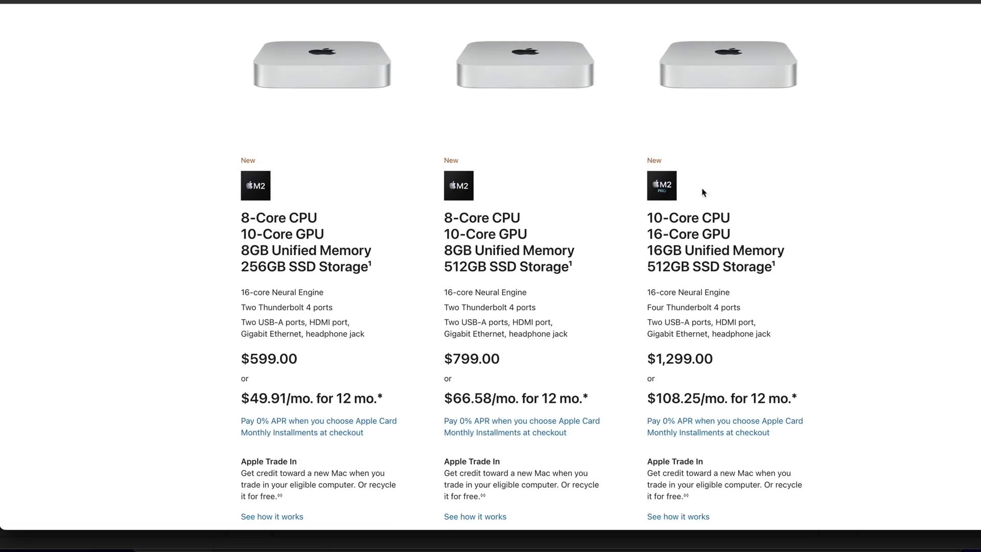
scroll(847, 345, "down", 5)
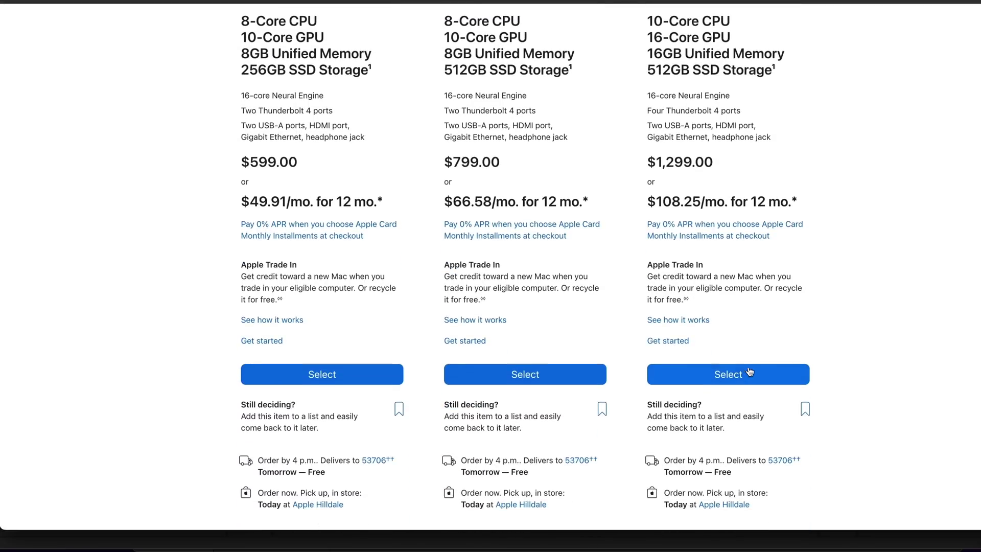
scroll(878, 235, "up", 5)
scroll(878, 235, "down", 1)
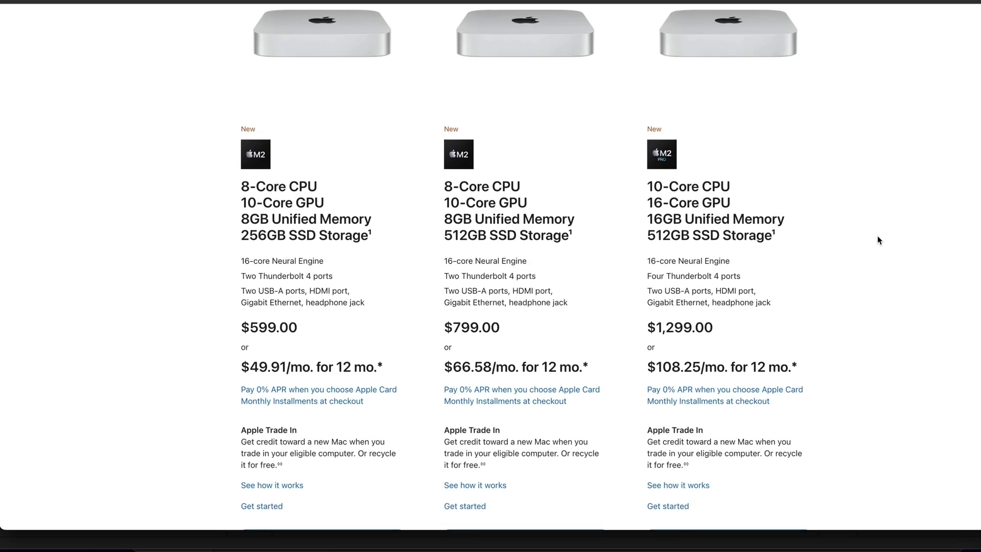
scroll(878, 238, "down", 2)
scroll(878, 236, "up", 3)
scroll(878, 236, "down", 2)
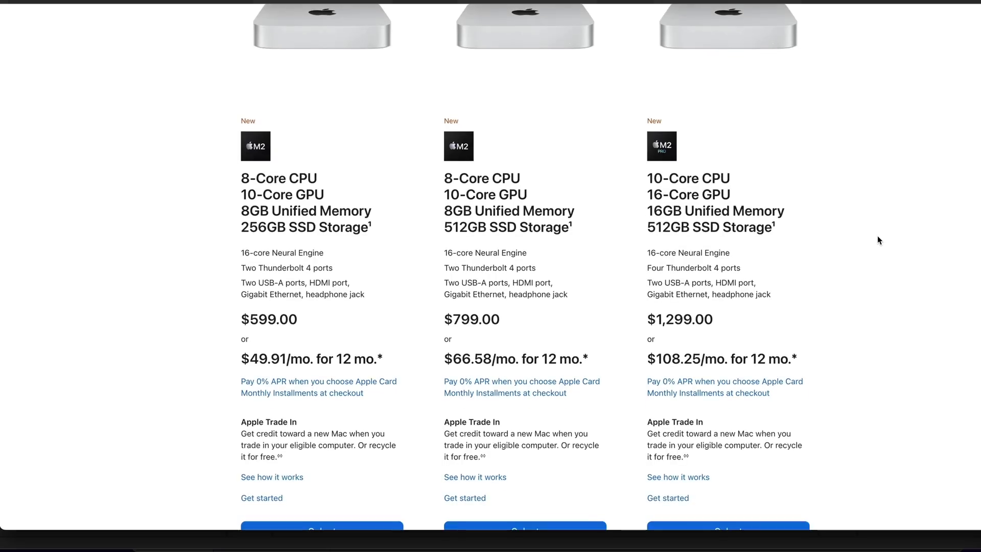
scroll(878, 236, "up", 1)
scroll(878, 240, "up", 1)
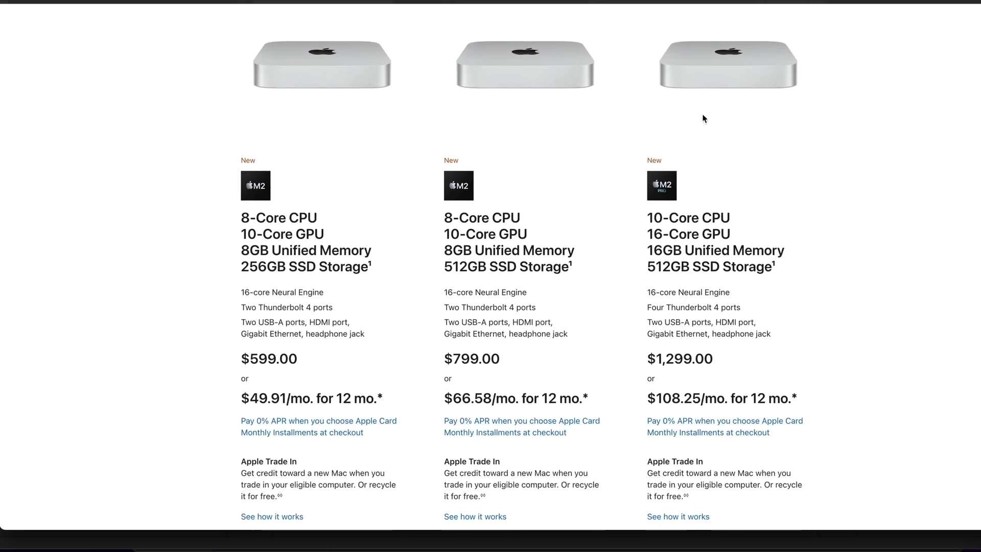
scroll(848, 345, "down", 8)
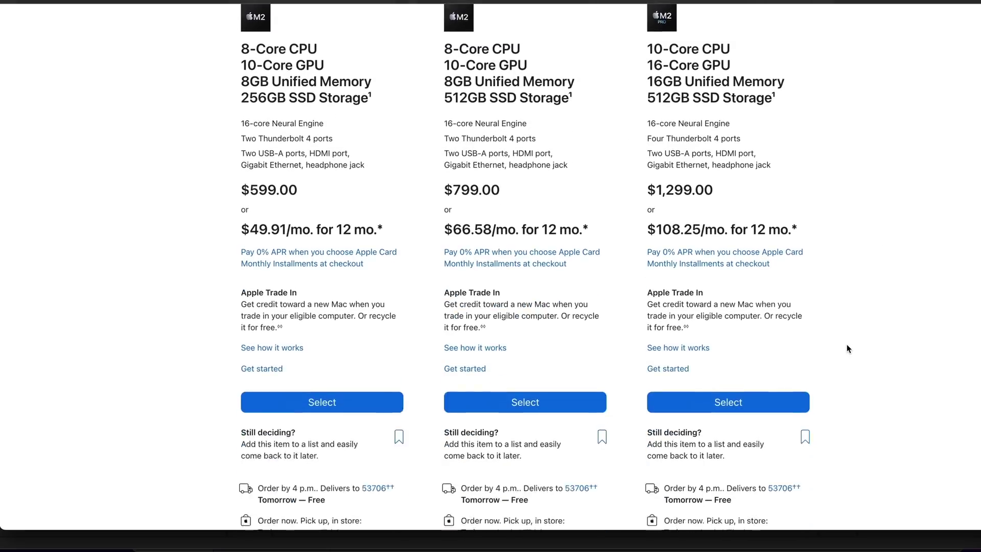
left_click(741, 375)
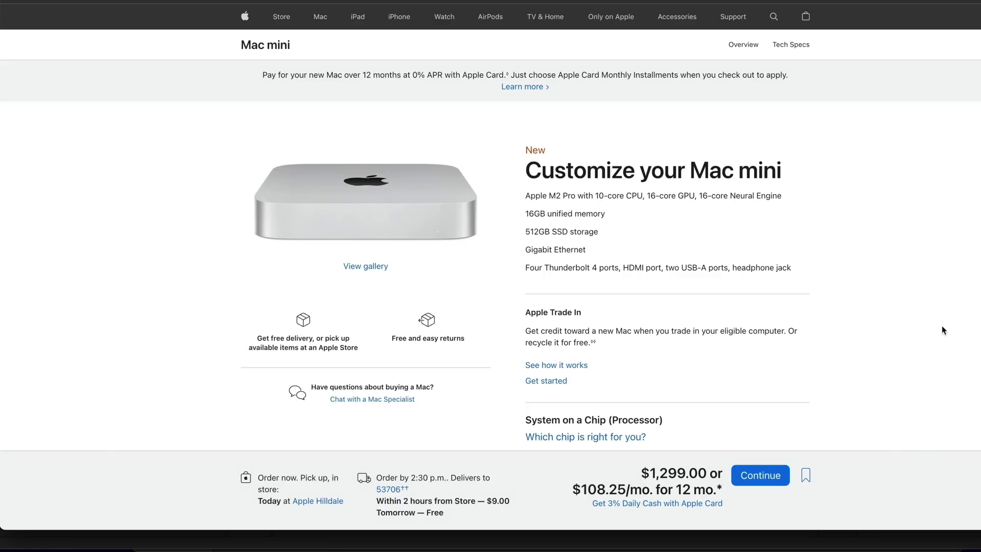
Configure the M2 Pro Mac mini with 32GB unified memory and 1TB SSD storage
scroll(942, 327, "down", 10)
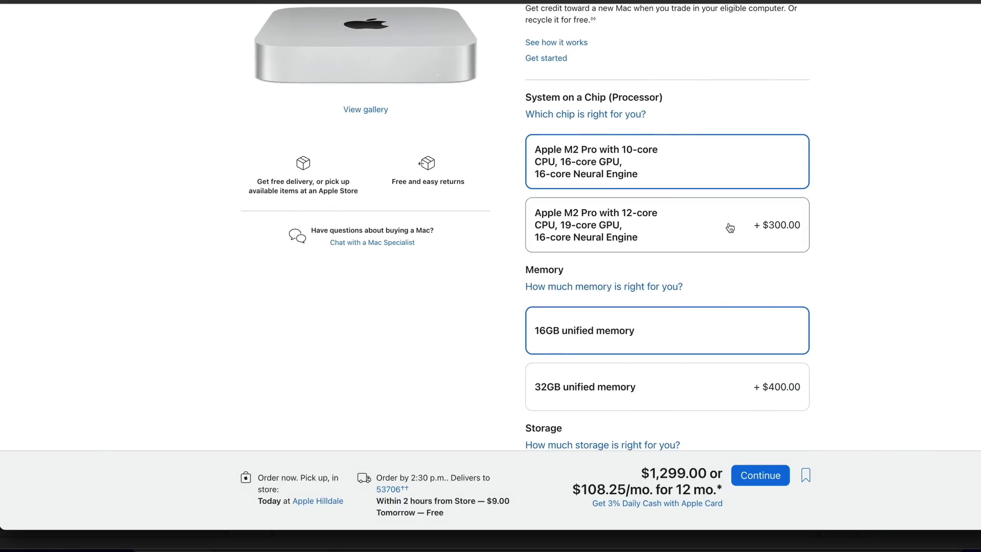
scroll(914, 296, "down", 7)
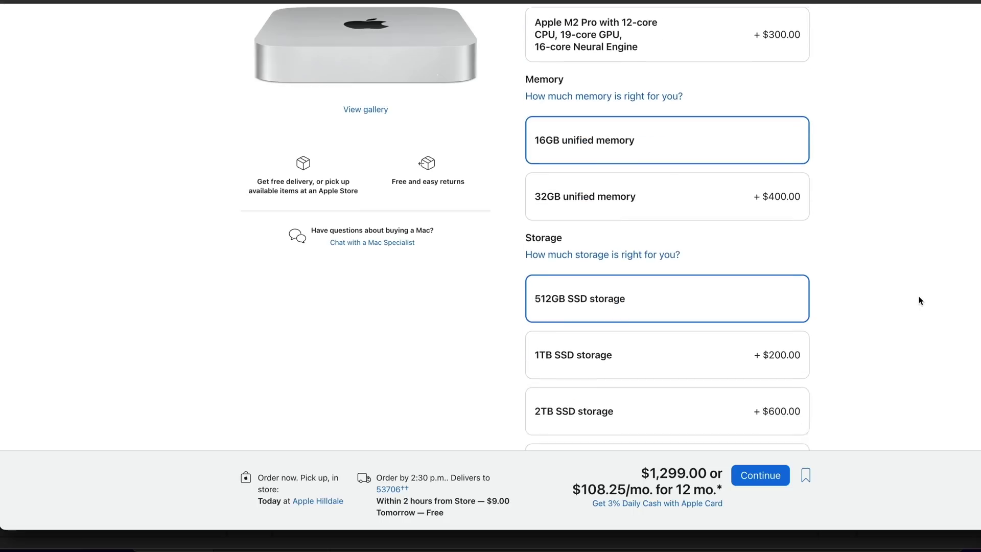
left_click(580, 174)
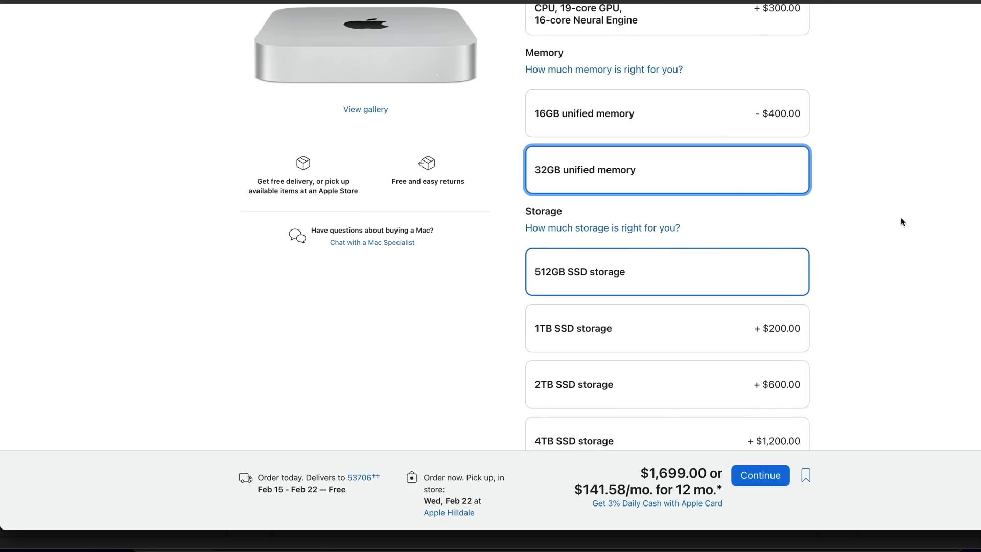
scroll(916, 254, "down", 6)
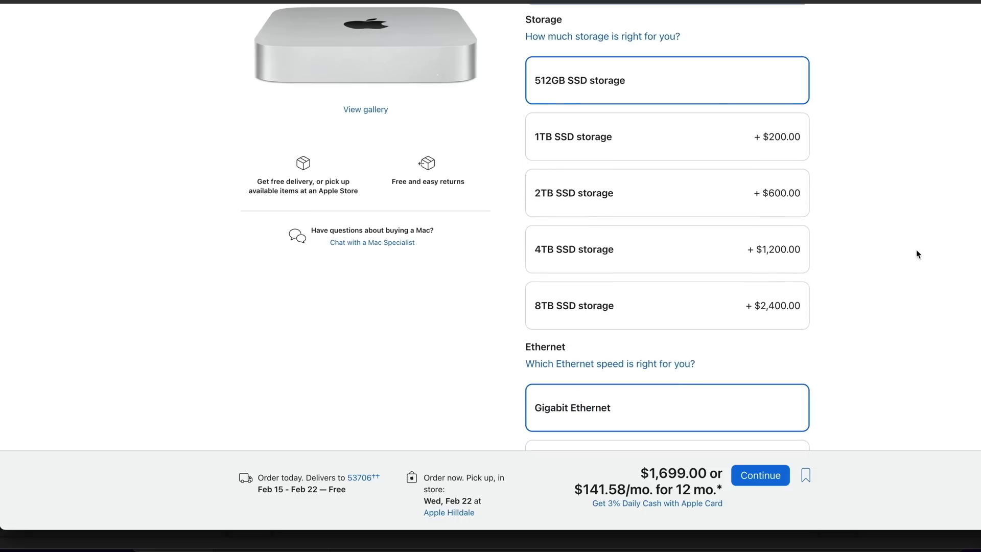
left_click(701, 154)
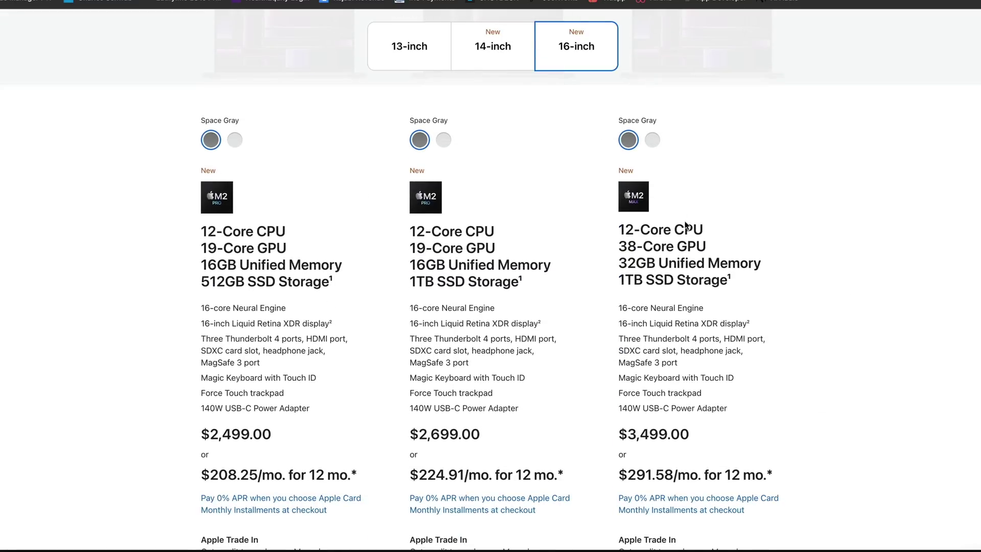
scroll(686, 227, "down", 6)
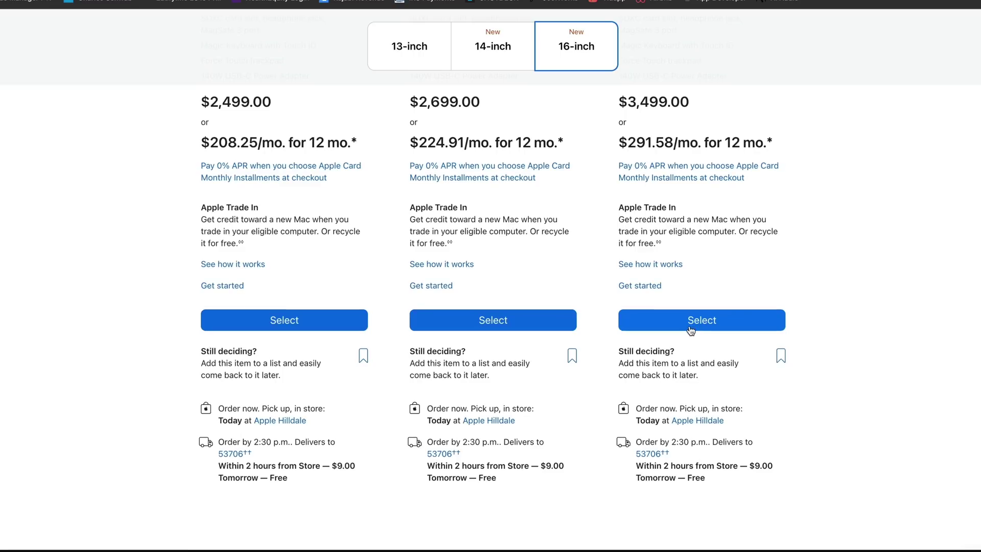
Select the $3,499 M2 Max 16-inch MacBook Pro for customization
left_click(691, 327)
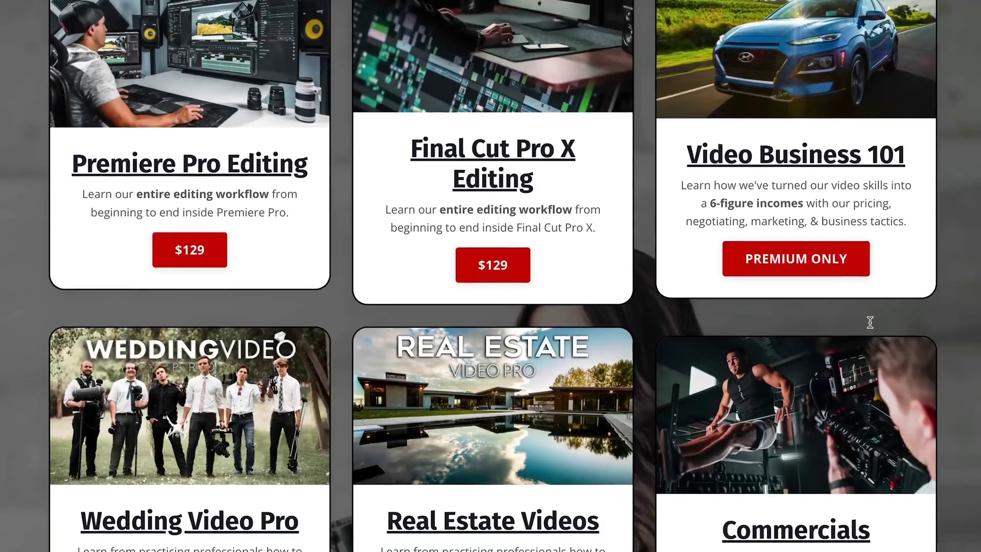
scroll(870, 328, "down", 12)
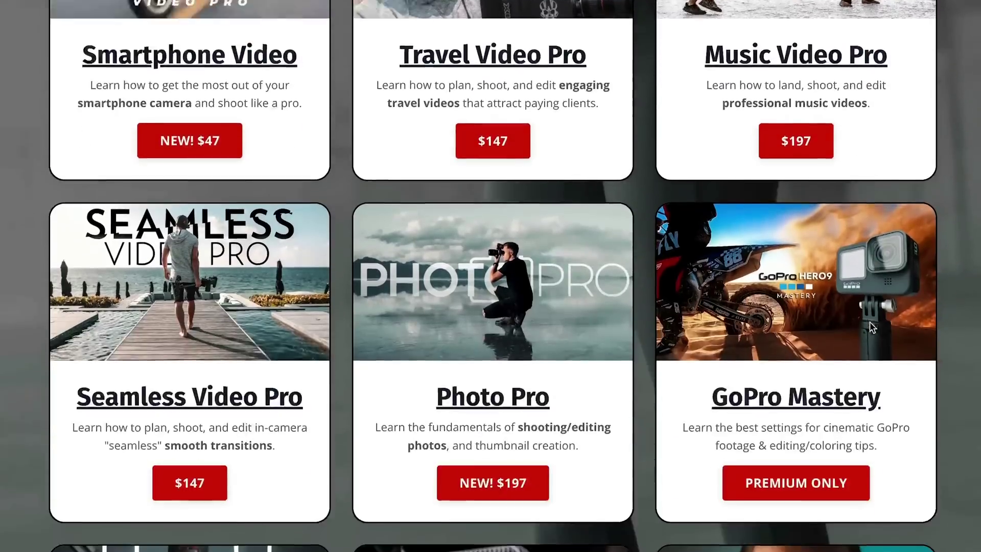